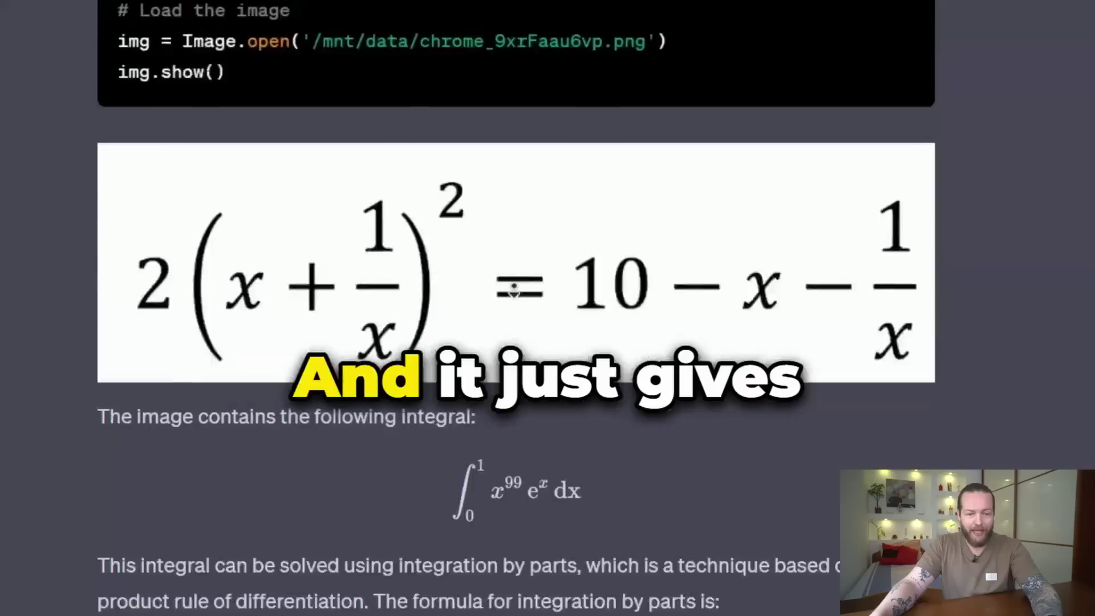
Scroll down through the code interpreter's answer to the code traceback it produced.
scroll(516, 289, down, 20)
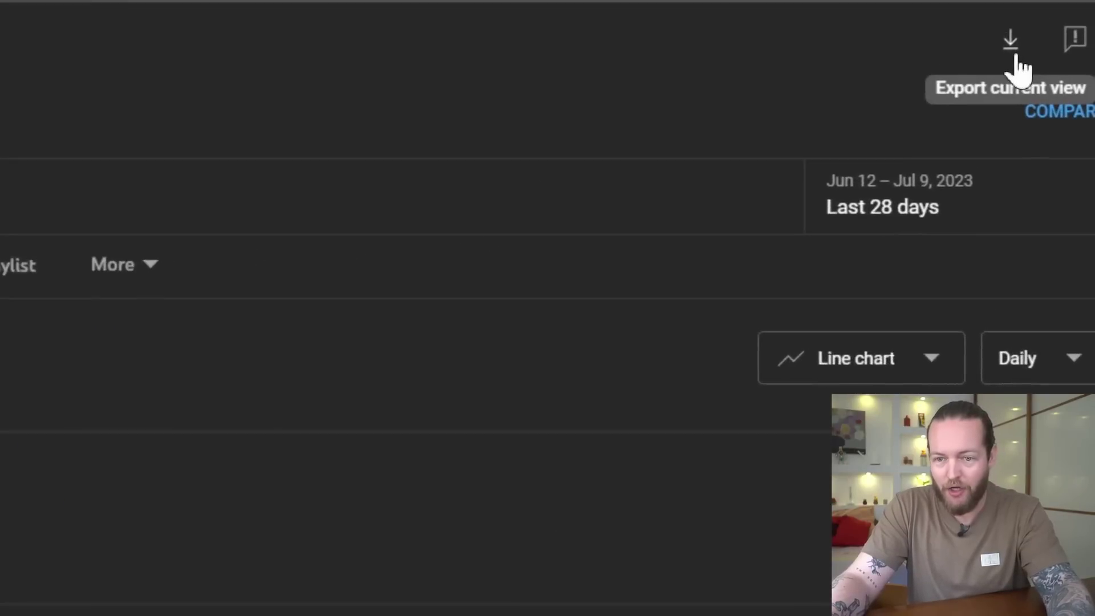
Export the analytics table as Table data.csv and attach it in ChatGPT with 'see any trends in this data?'.
click(1009, 57)
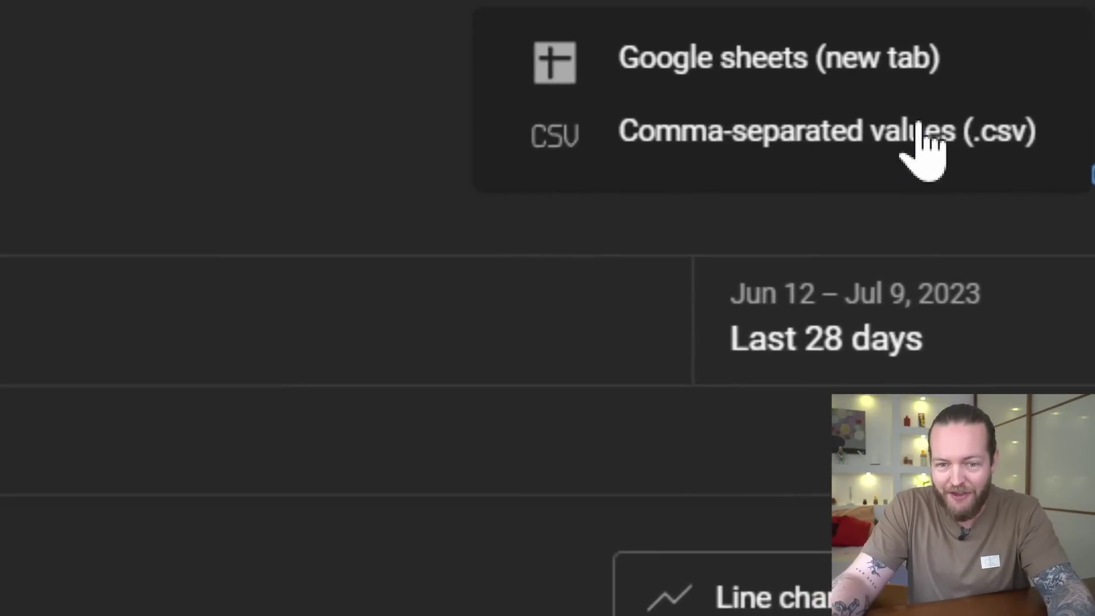
click(933, 92)
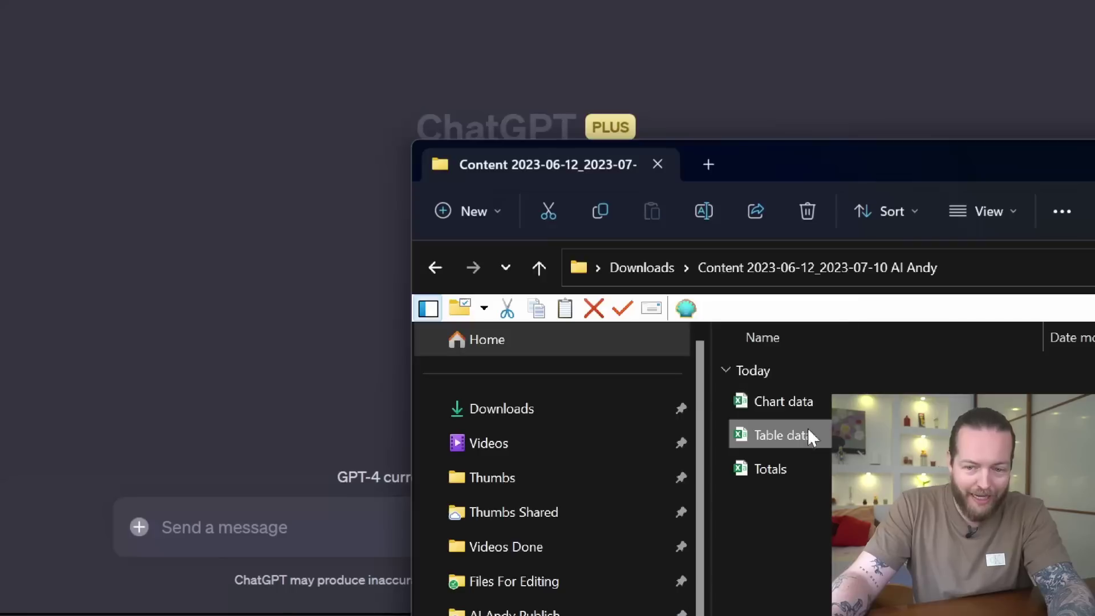
drag(813, 438, 146, 526)
text(see any trends in this data?)
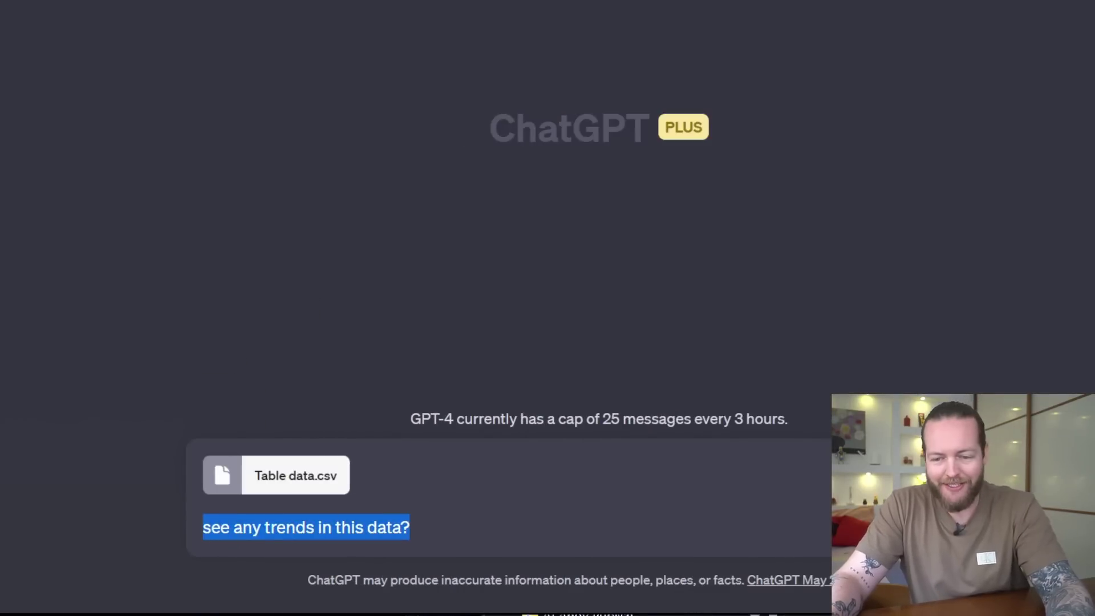
Send the trends question with the CSV and review the column list and plots in the reply.
key(Return)
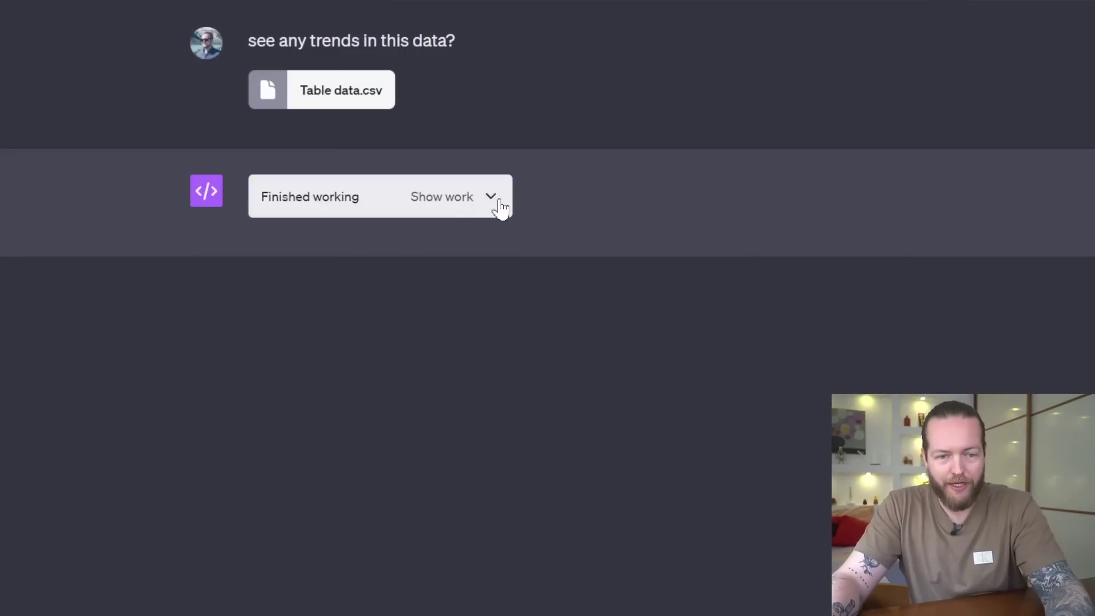
drag(102, 220, 244, 508)
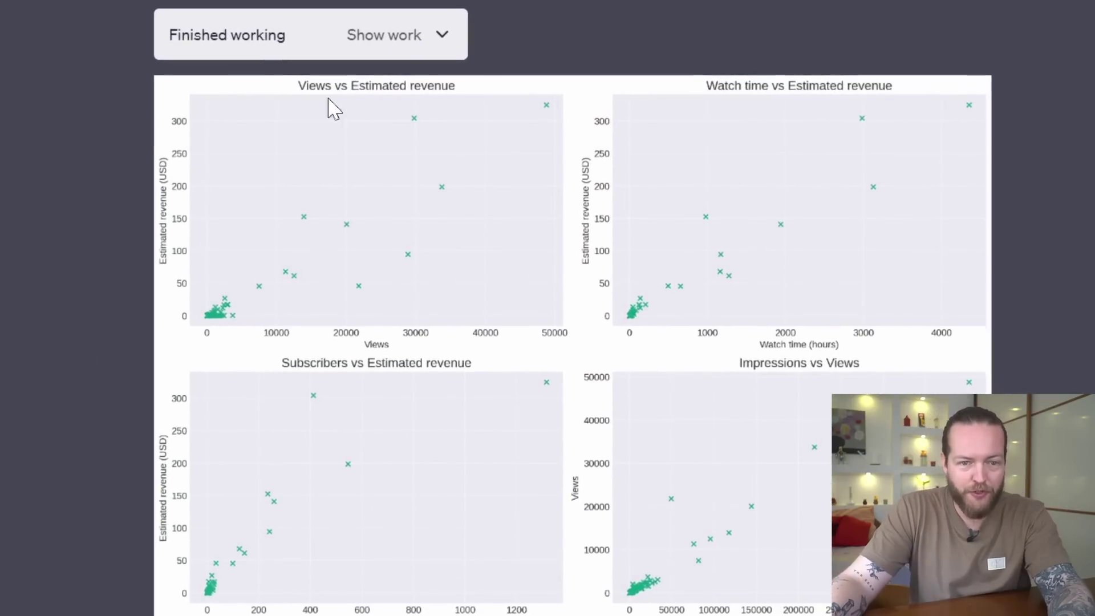
scroll(330, 106, down, 1)
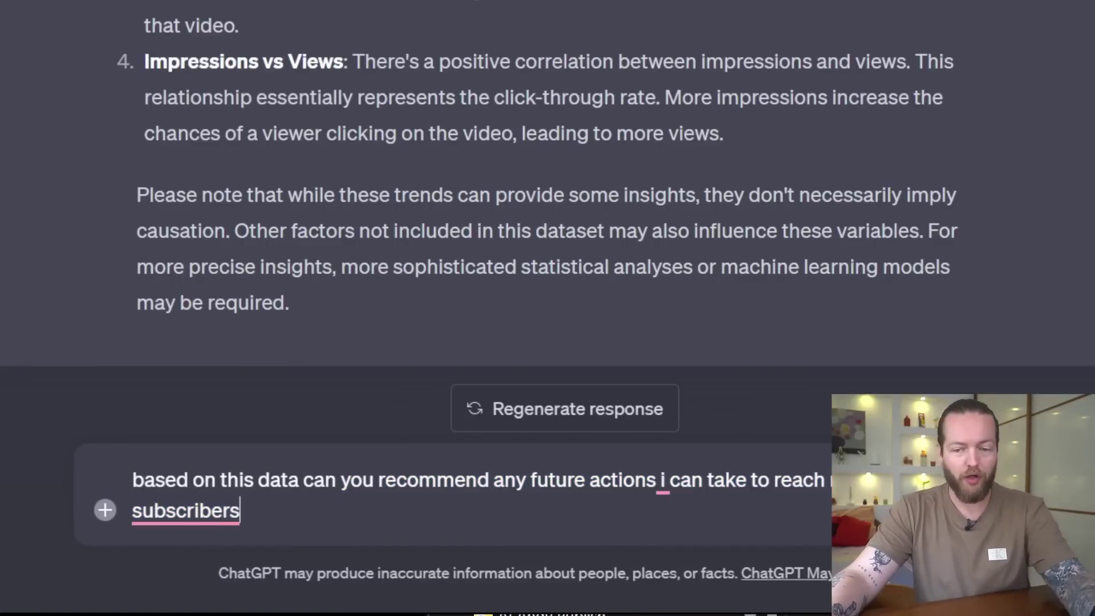
Send the subscriber-growth recommendations request, then bring up the Beta features settings.
key(Return)
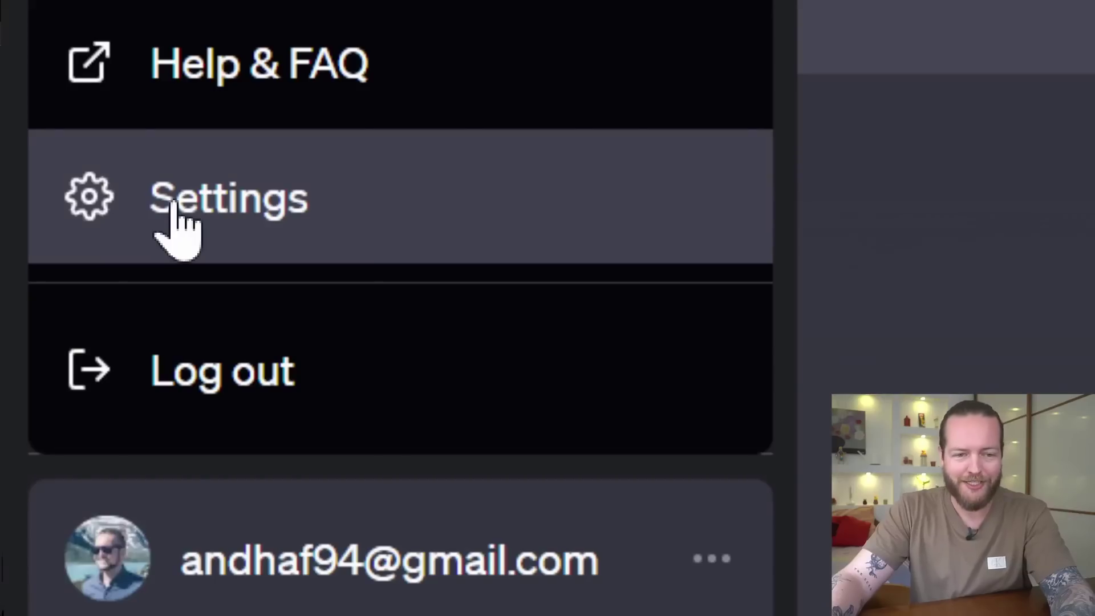
click(176, 225)
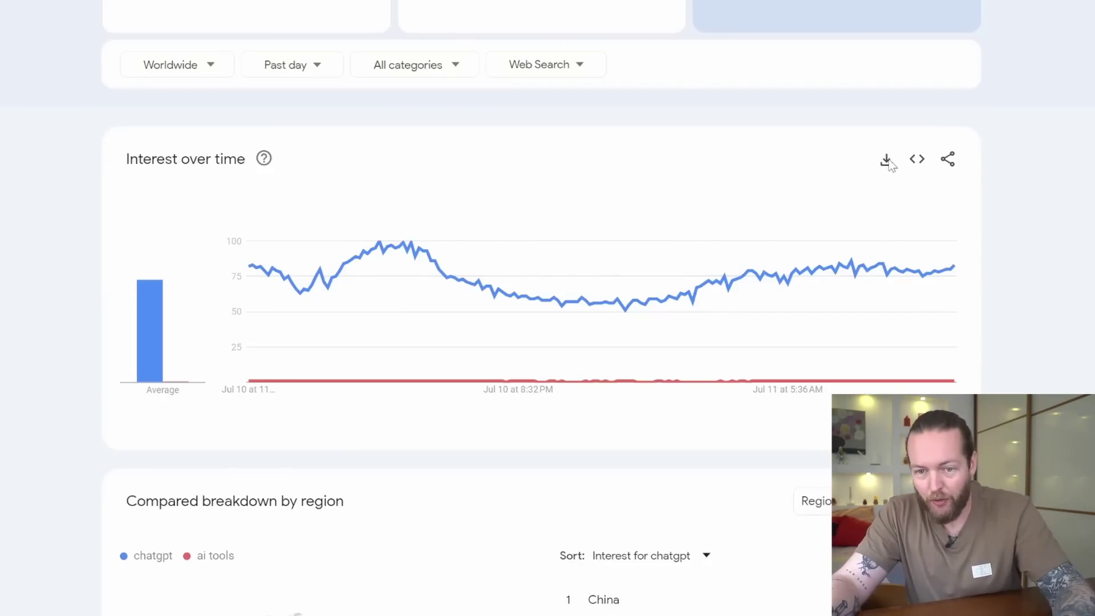
Download the Google Trends interest-over-time CSV and send the correlation question with it.
click(889, 162)
scroll(932, 235, down, 5)
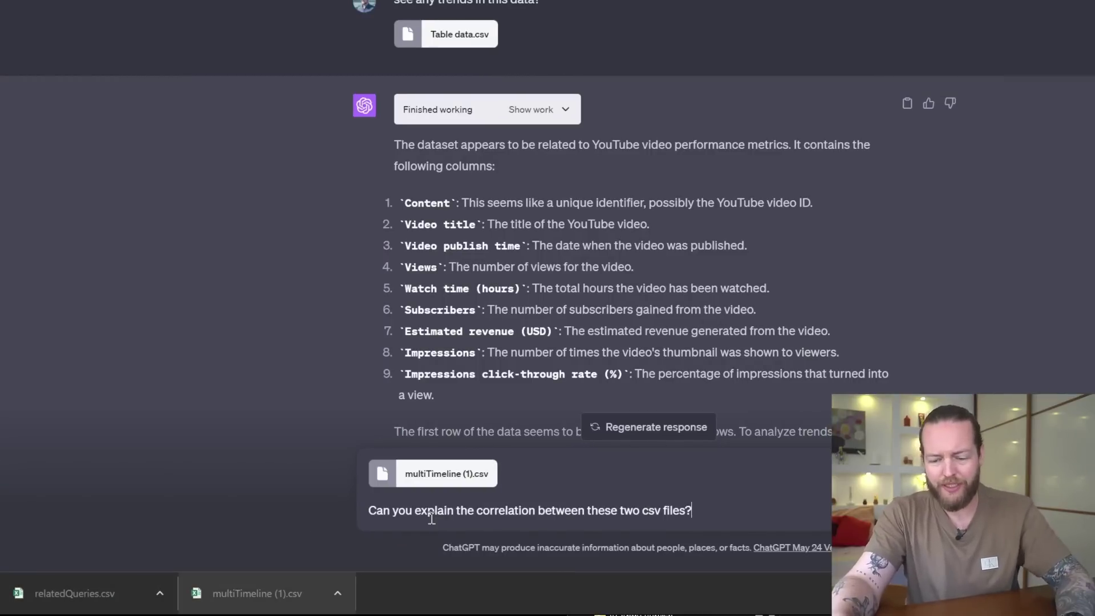
key(Return)
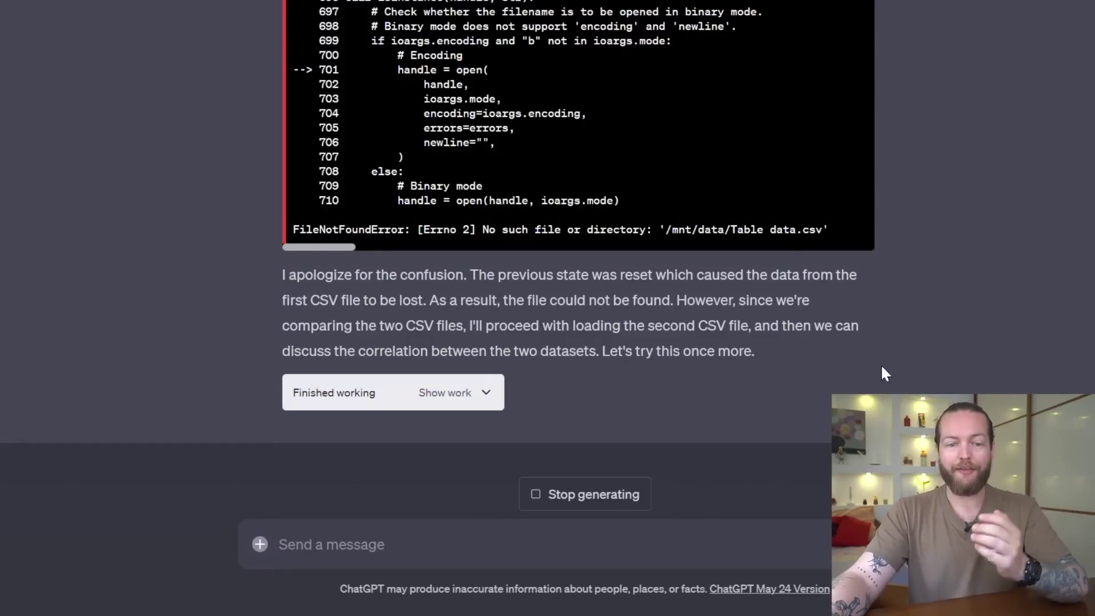
Reveal the code and result that load the second file and review them.
click(487, 357)
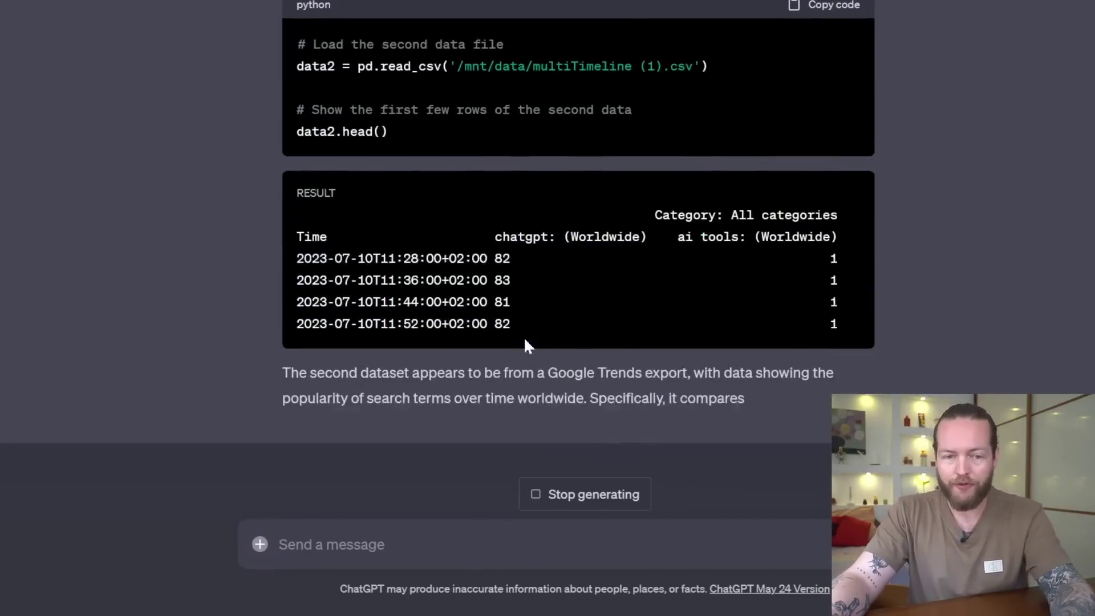
scroll(557, 336, up, 5)
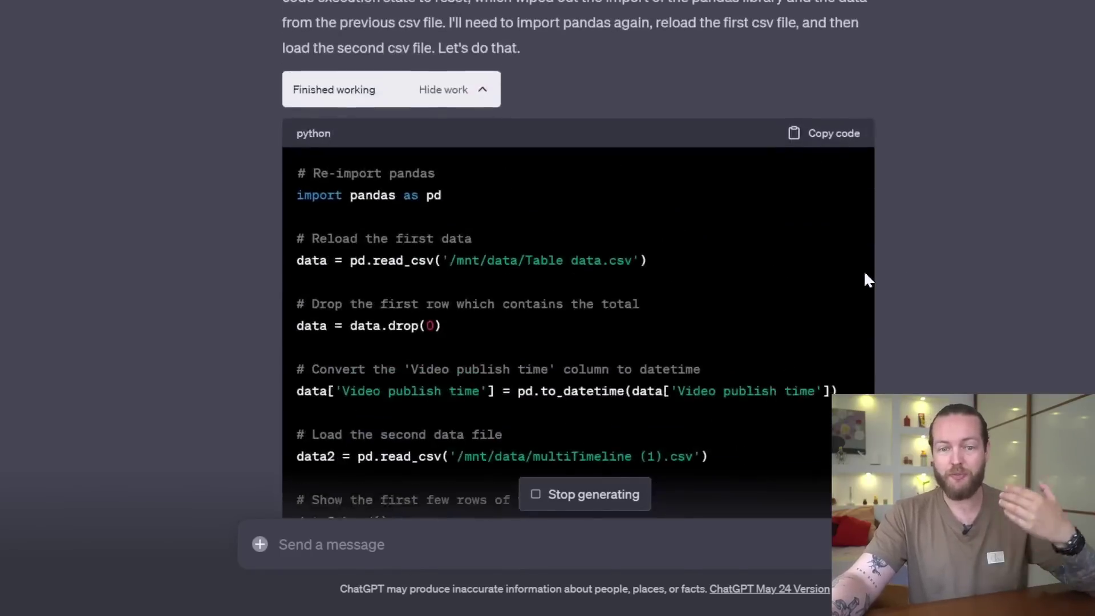
scroll(864, 269, up, 15)
scroll(861, 272, up, 10)
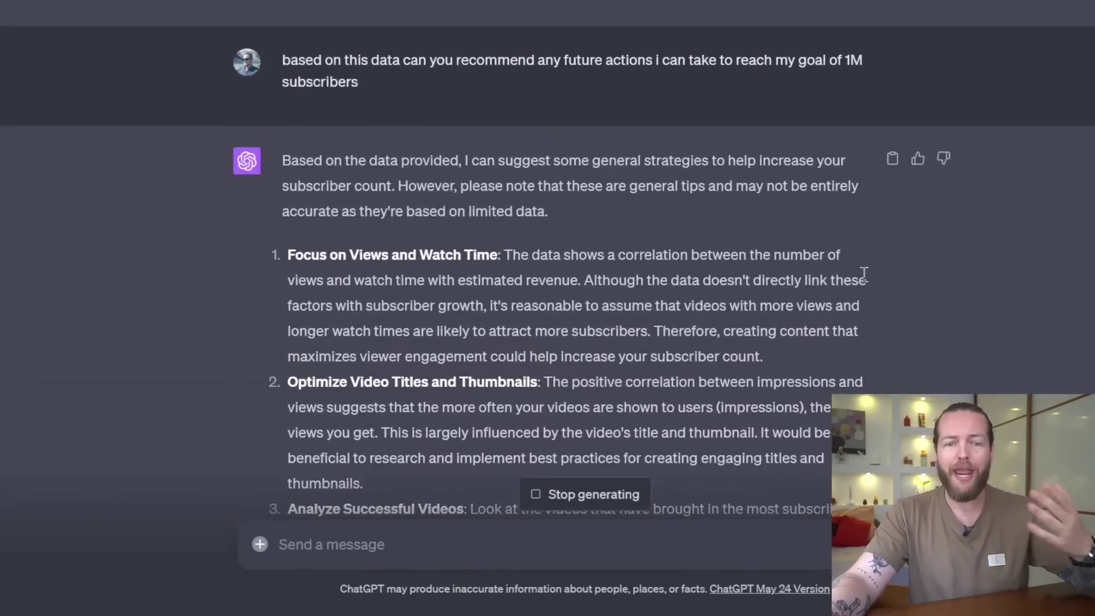
scroll(864, 274, down, 20)
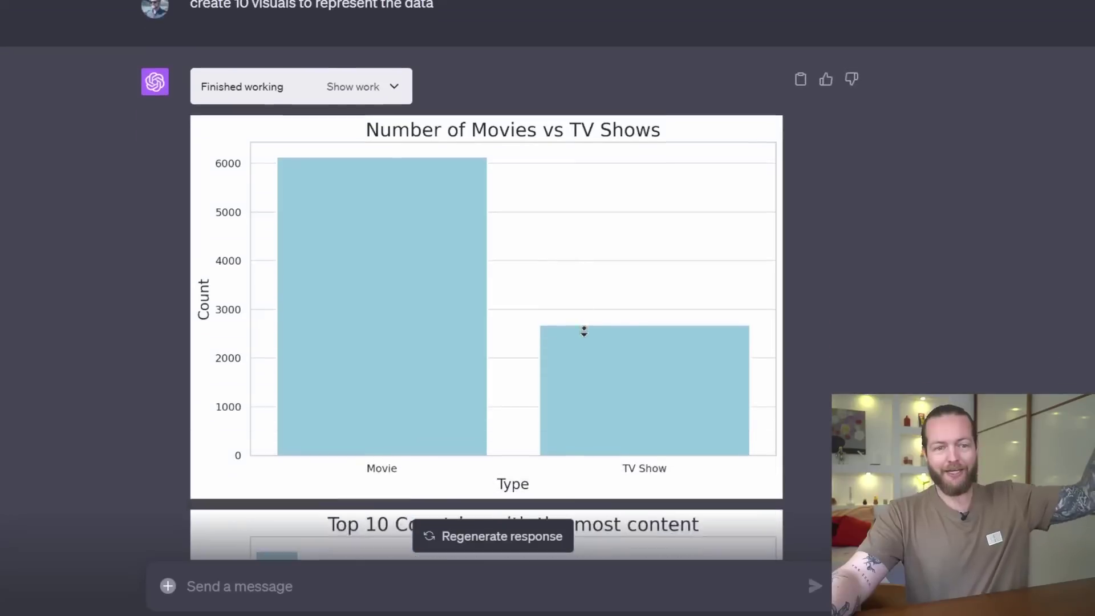
Scroll through the ten Netflix charts, from movies versus TV shows to content added per month.
scroll(580, 334, down, 8)
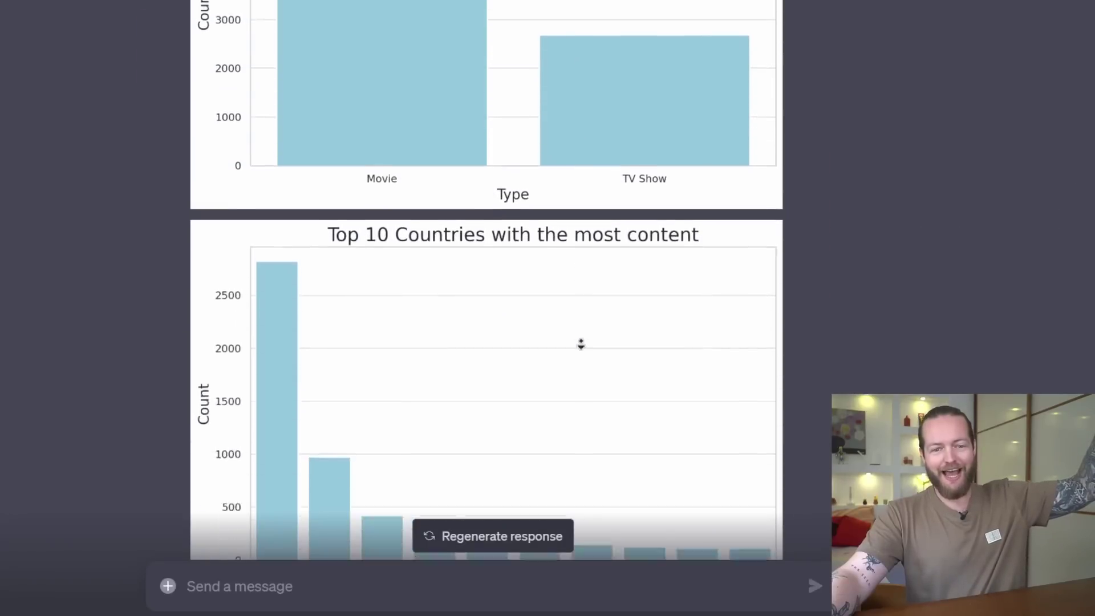
scroll(581, 343, down, 12)
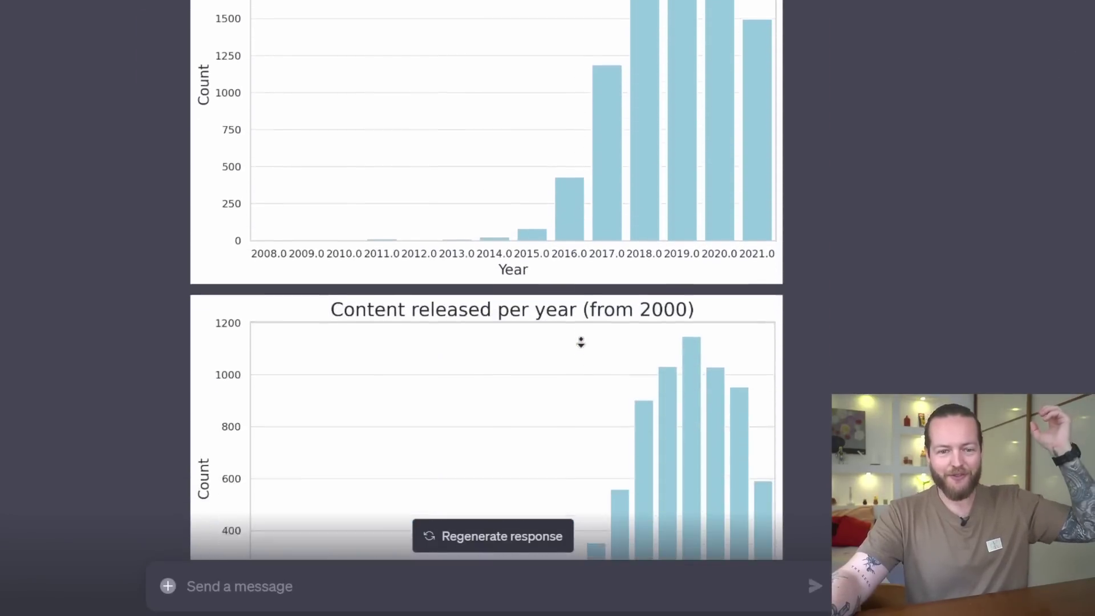
scroll(581, 342, down, 9)
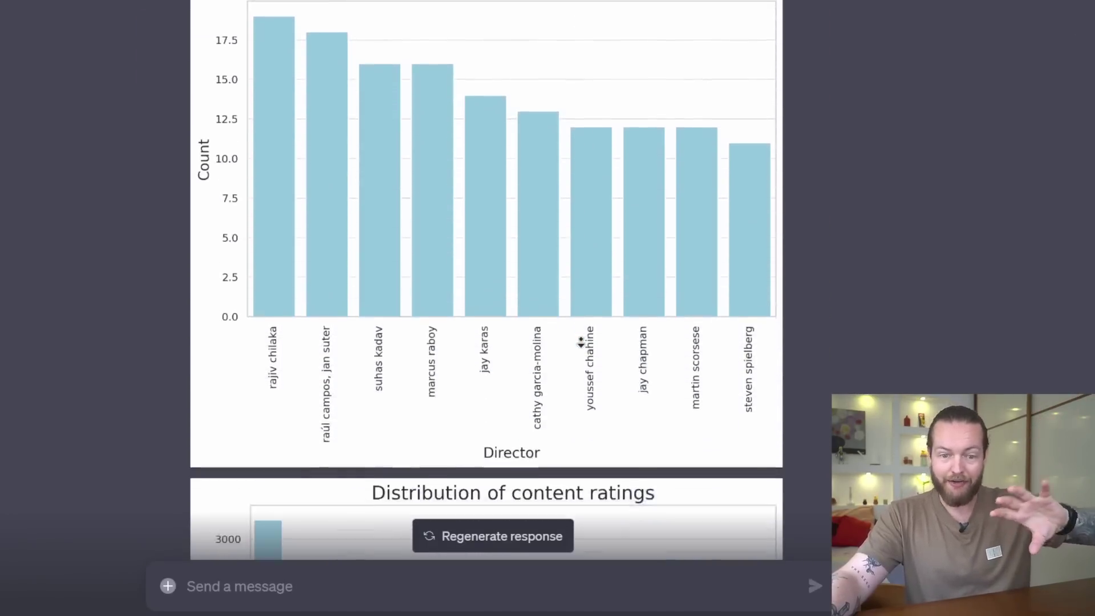
scroll(580, 343, down, 13)
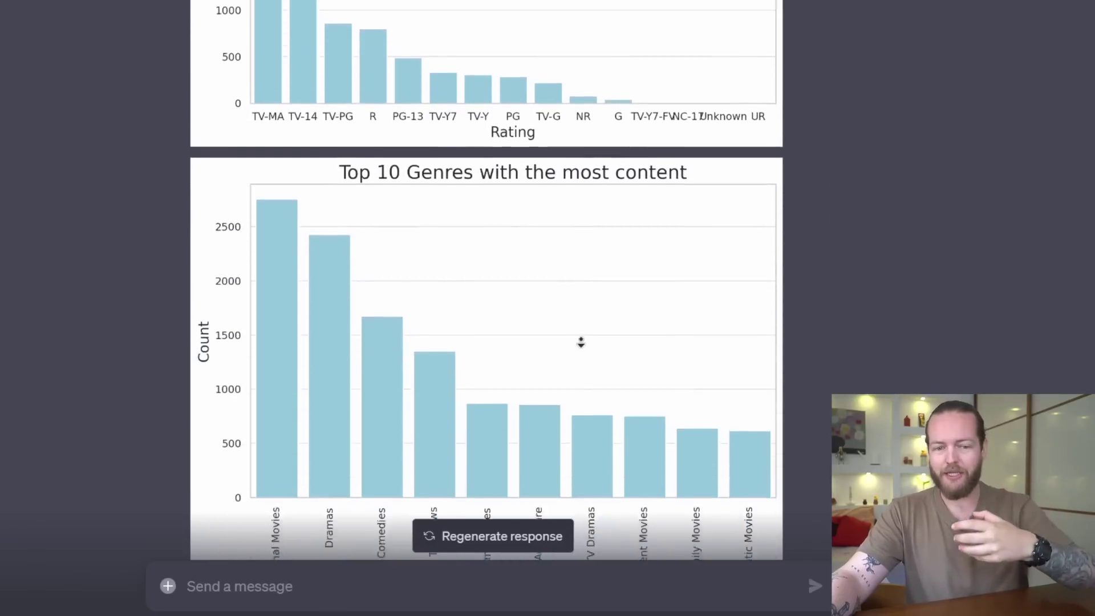
scroll(580, 342, down, 12)
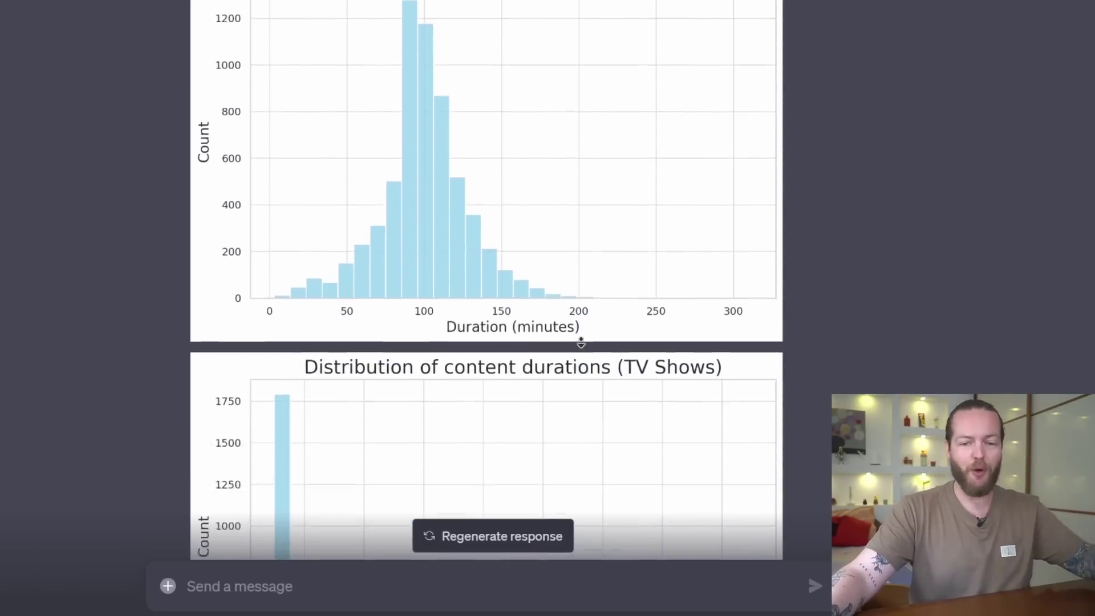
scroll(581, 342, down, 13)
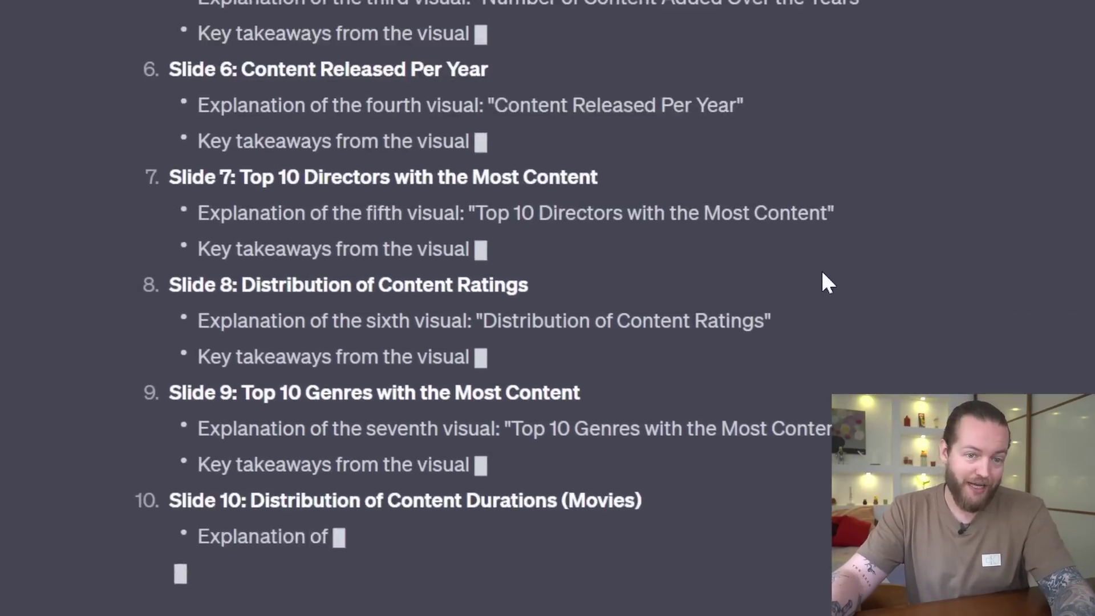
Scroll back up through the slide-by-slide outline and the Netflix charts it explains.
scroll(813, 280, up, 3)
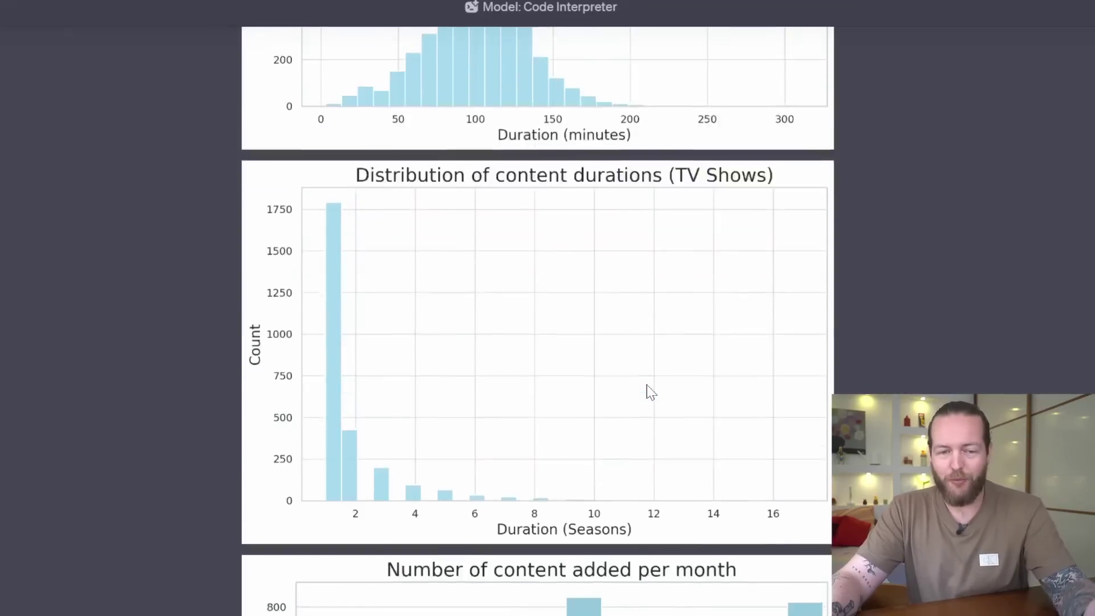
scroll(651, 393, up, 15)
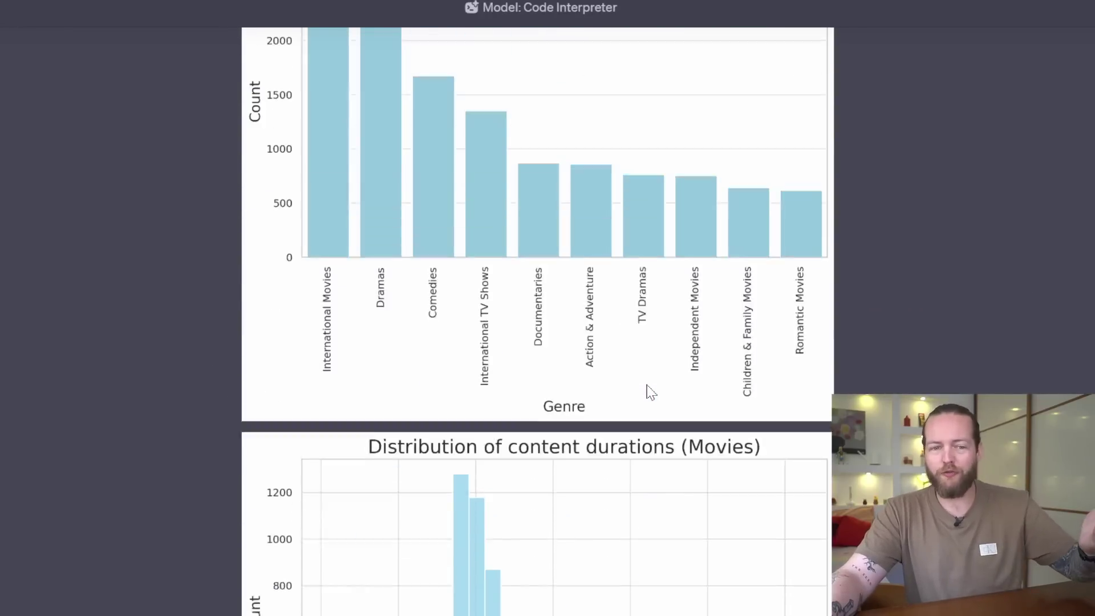
scroll(651, 393, up, 15)
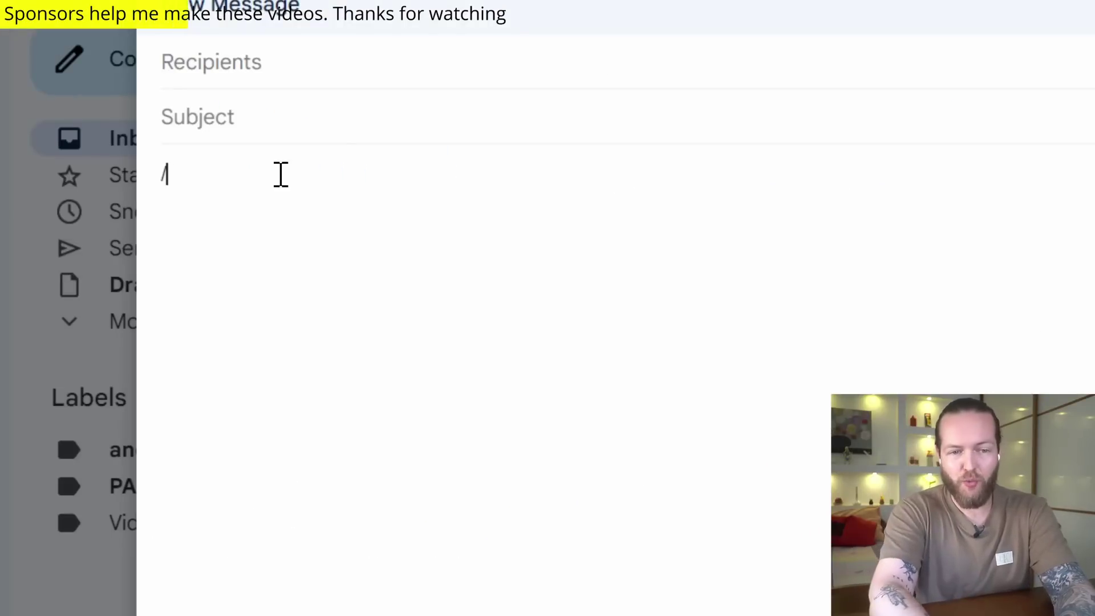
Fill the Sponsorship Email body with the ;spons-1 Magical reply template.
text(//)
key(Tab)
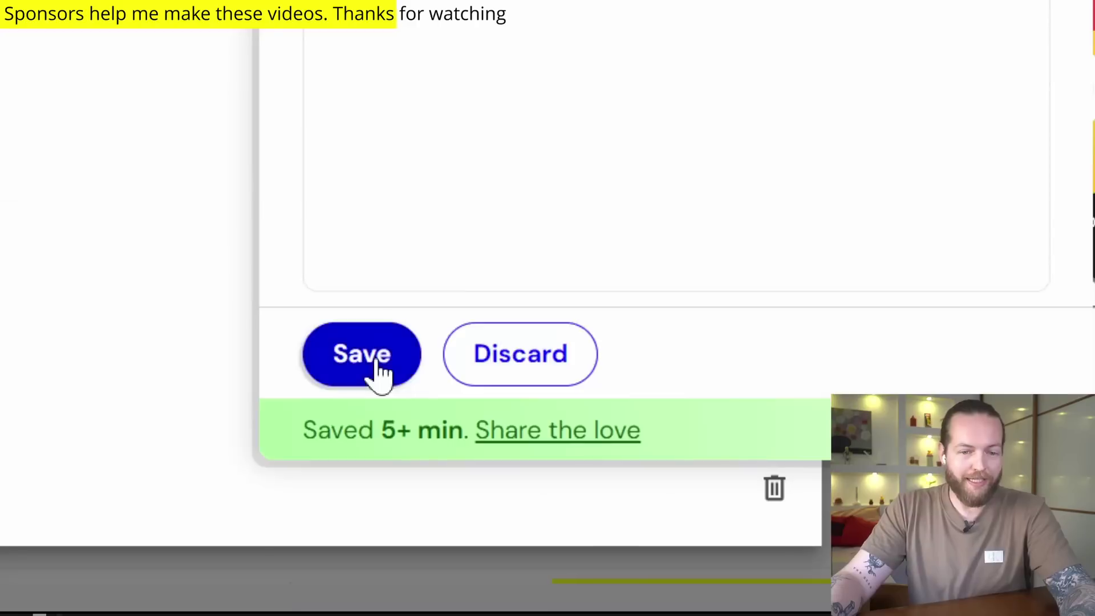
click(365, 359)
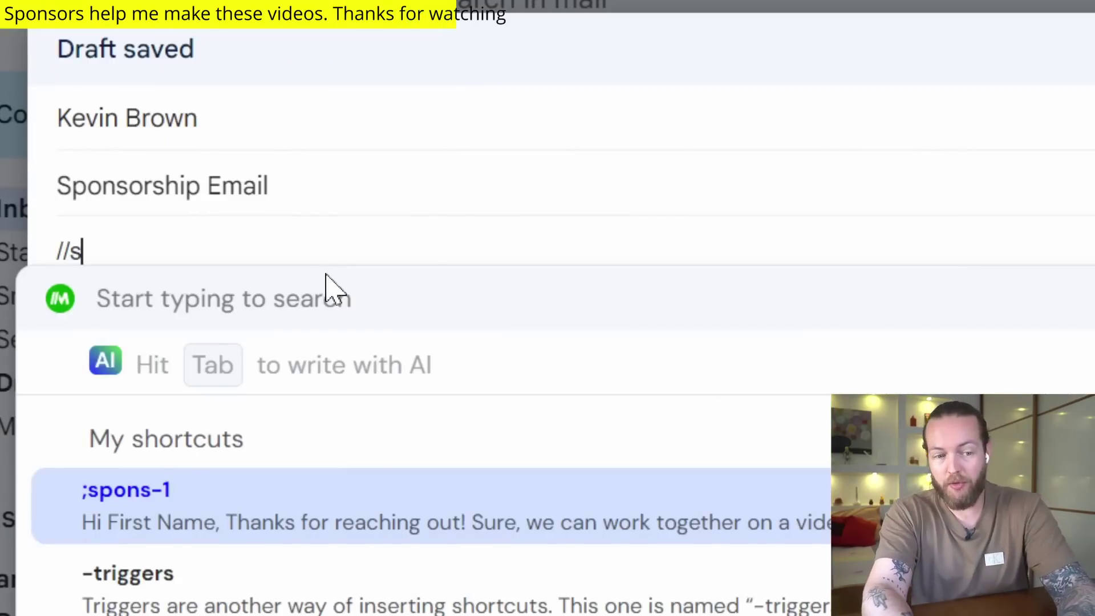
key(Return)
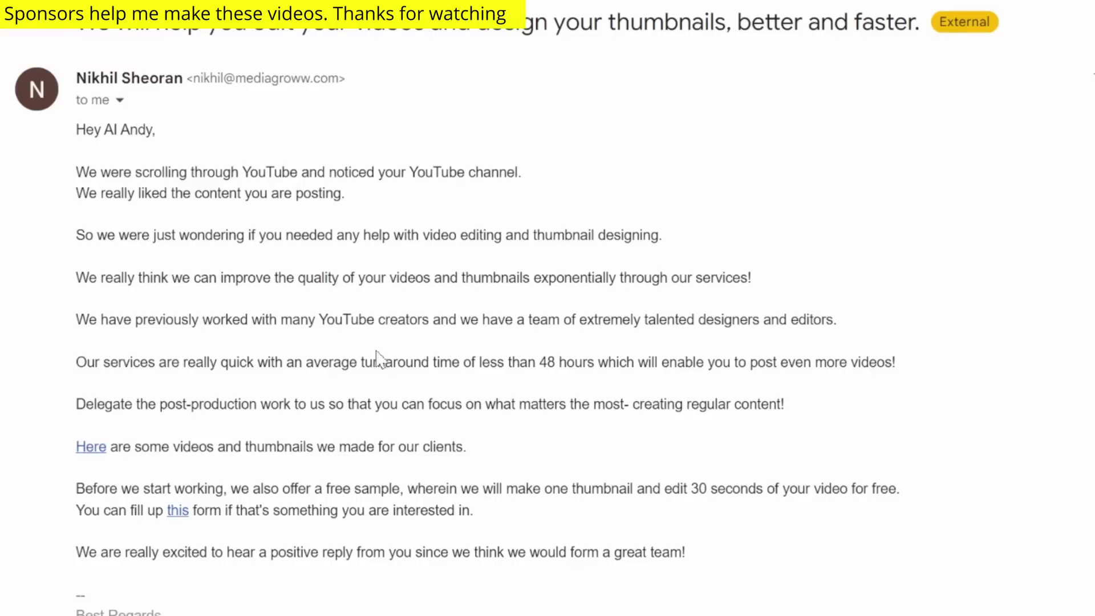
Generate an AI reply declining the video editing and thumbnail design offer.
drag(460, 285, 733, 287)
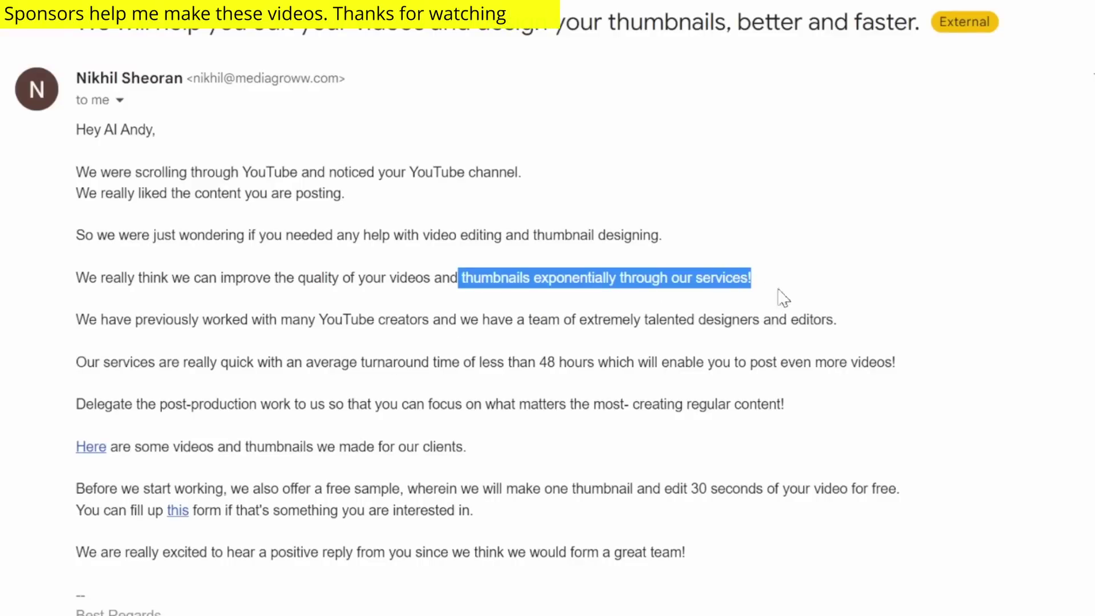
scroll(602, 586, down, 6)
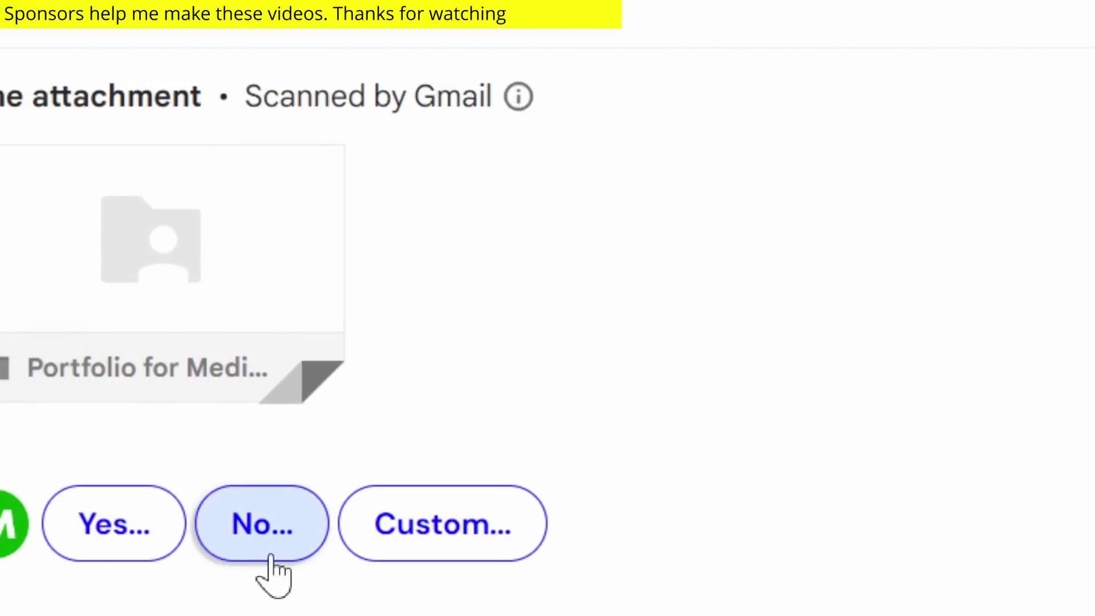
click(271, 557)
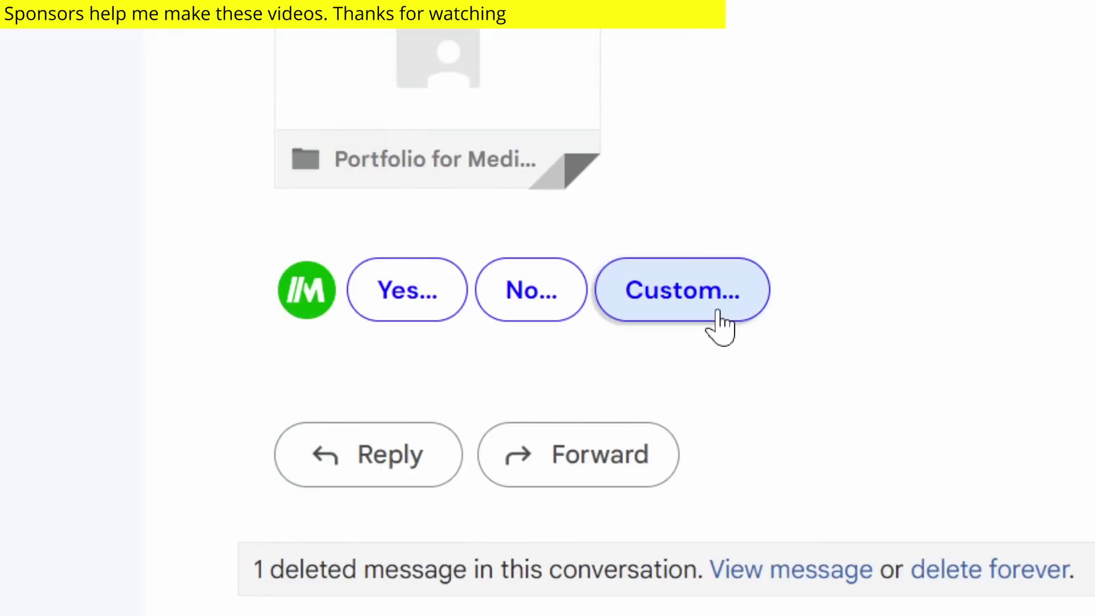
Draft a custom AI reply to the window-shades company's AI inquiry and select it all.
click(720, 323)
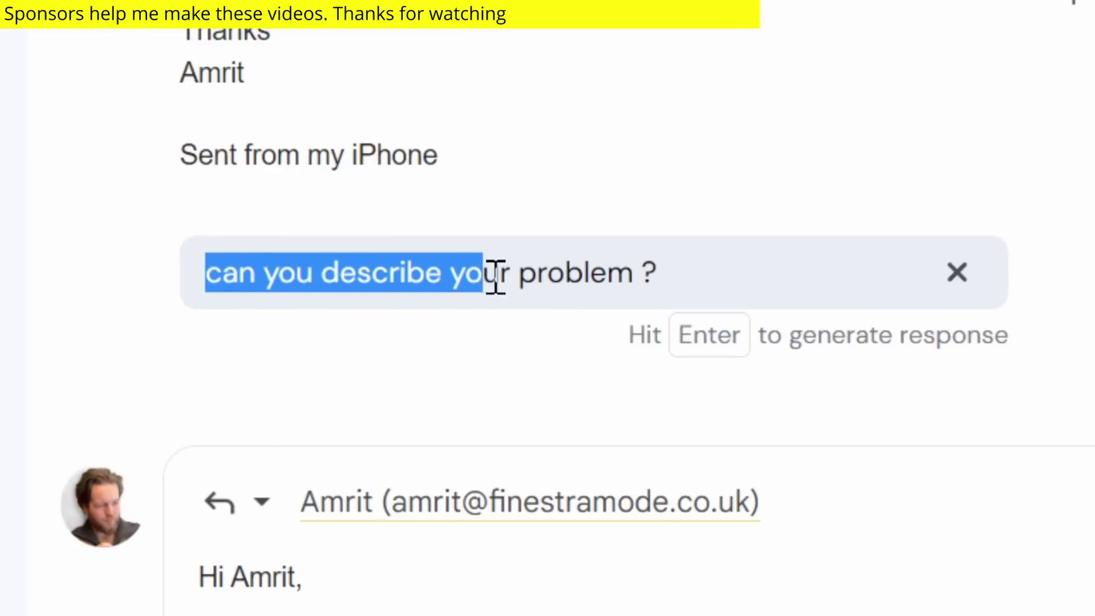
drag(496, 276, 680, 273)
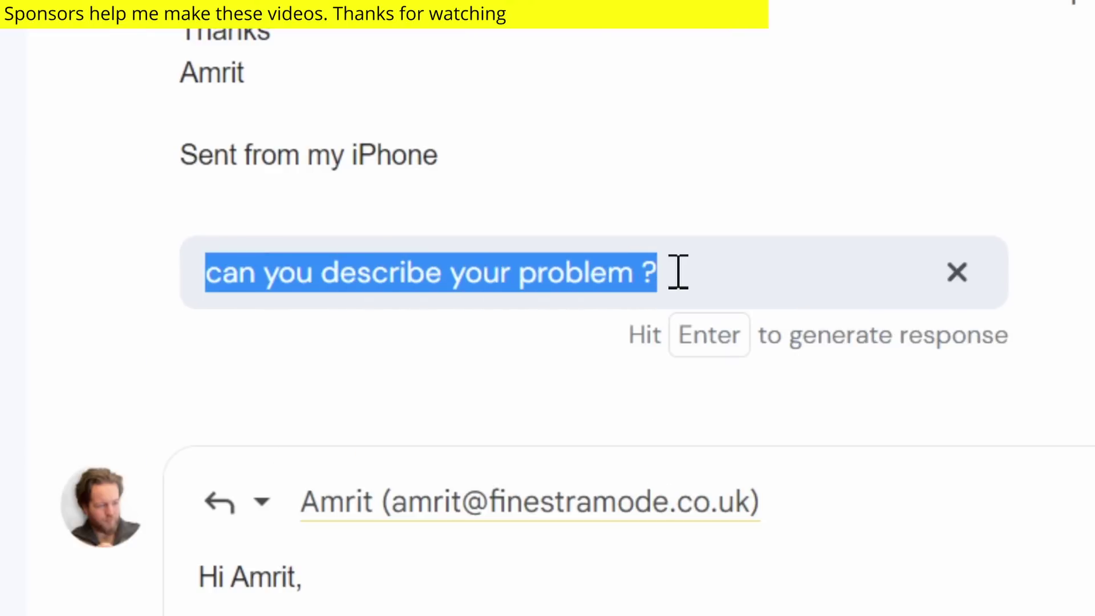
click(691, 271)
drag(225, 275, 421, 280)
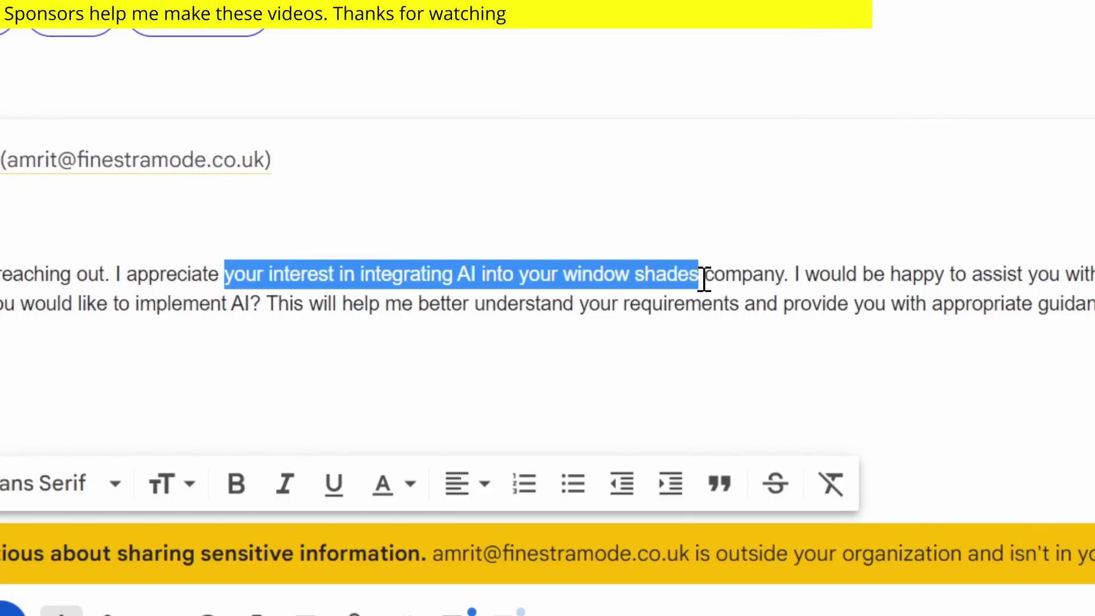
key(ctrl+a)
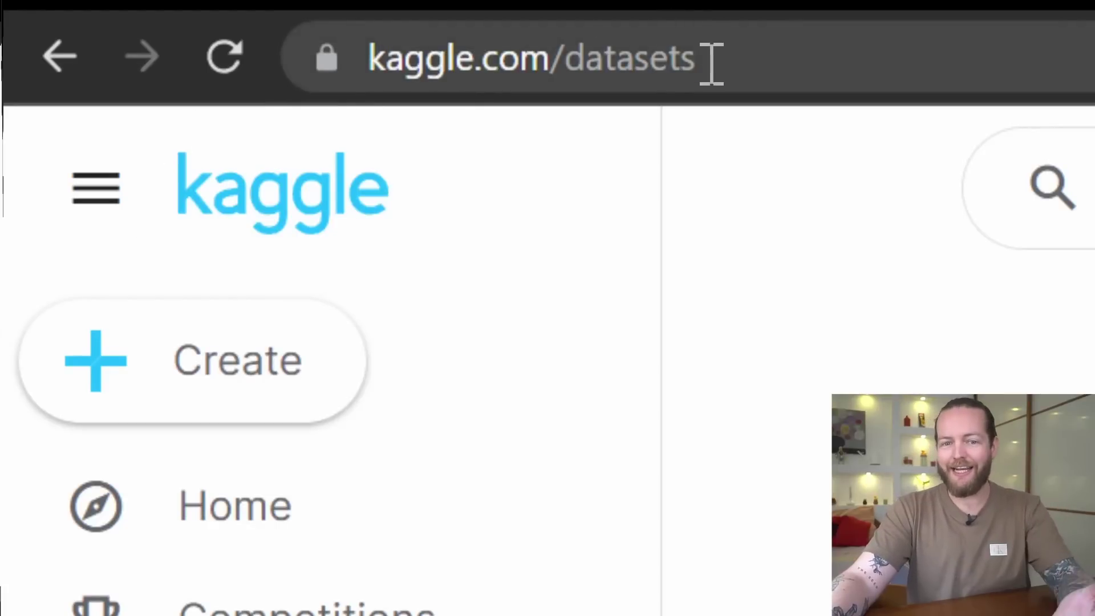
Select the kaggle.com/datasets web address to reach Kaggle's datasets page.
drag(711, 64, 372, 80)
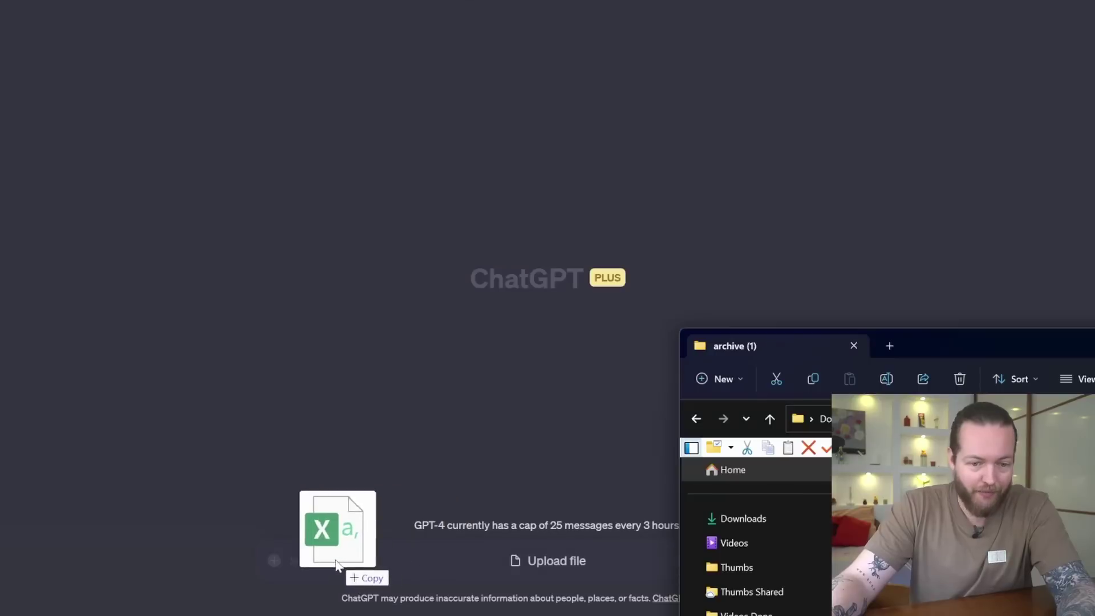
Attach netflix_titles.csv and ask ChatGPT to 'propose possible ways to clean this data'.
drag(337, 565, 335, 560)
text(propose possible ways to clean this data)
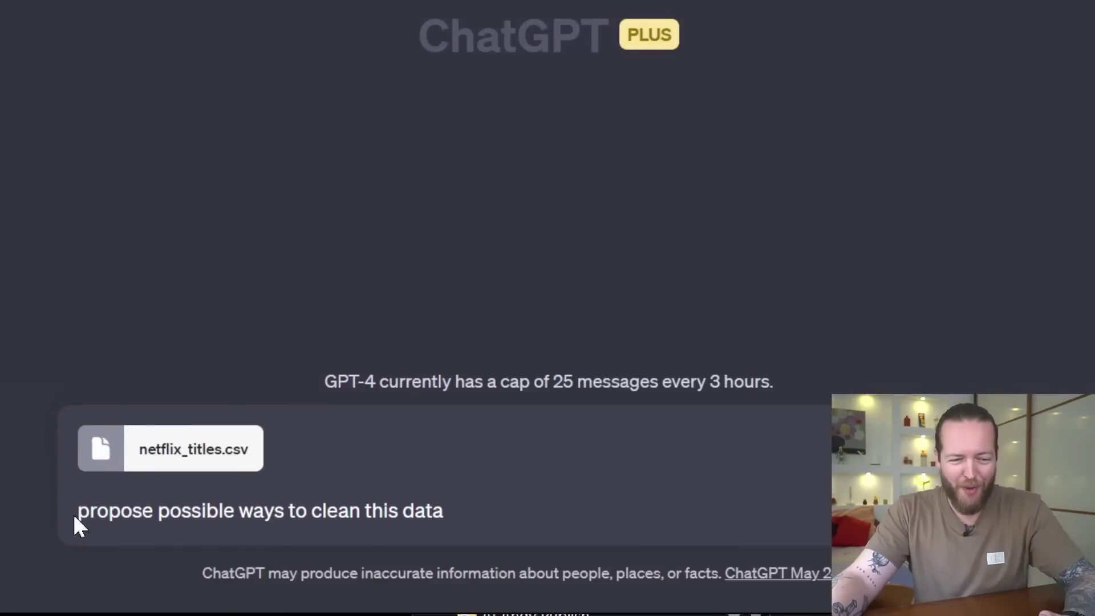
drag(74, 516, 457, 504)
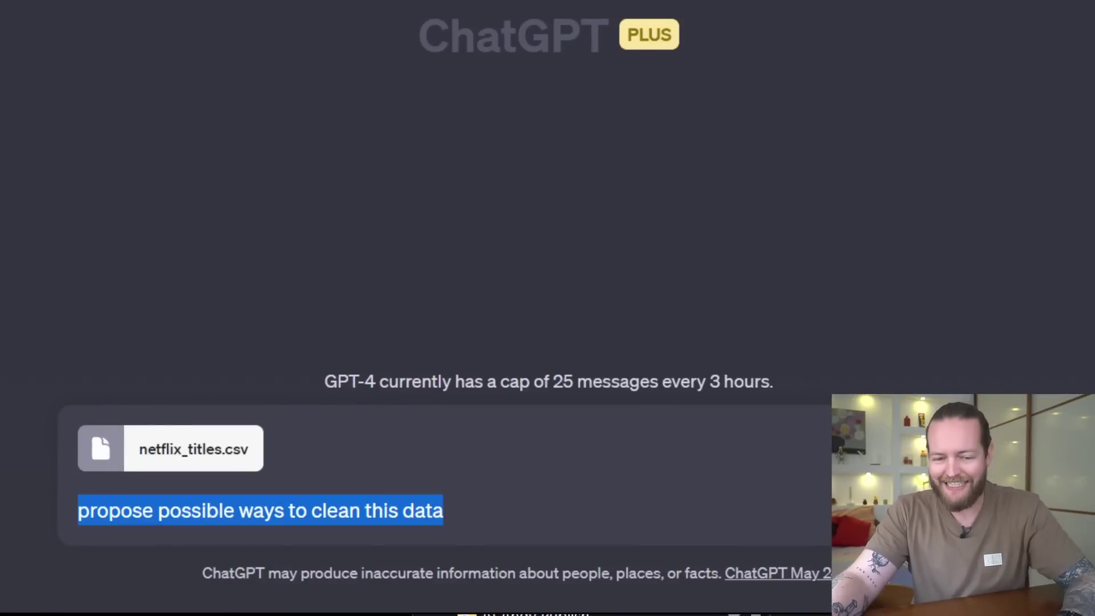
key(Return)
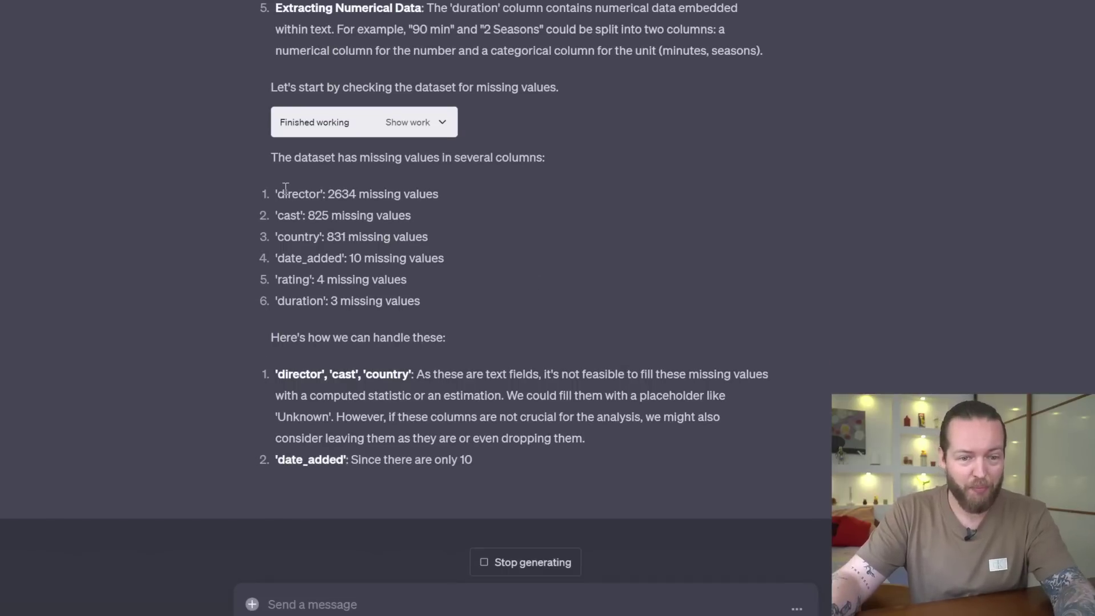
Review the missing-value suggestions, request a downloadable csv, and download cleaned_netflix_titles.csv.
drag(284, 187, 494, 298)
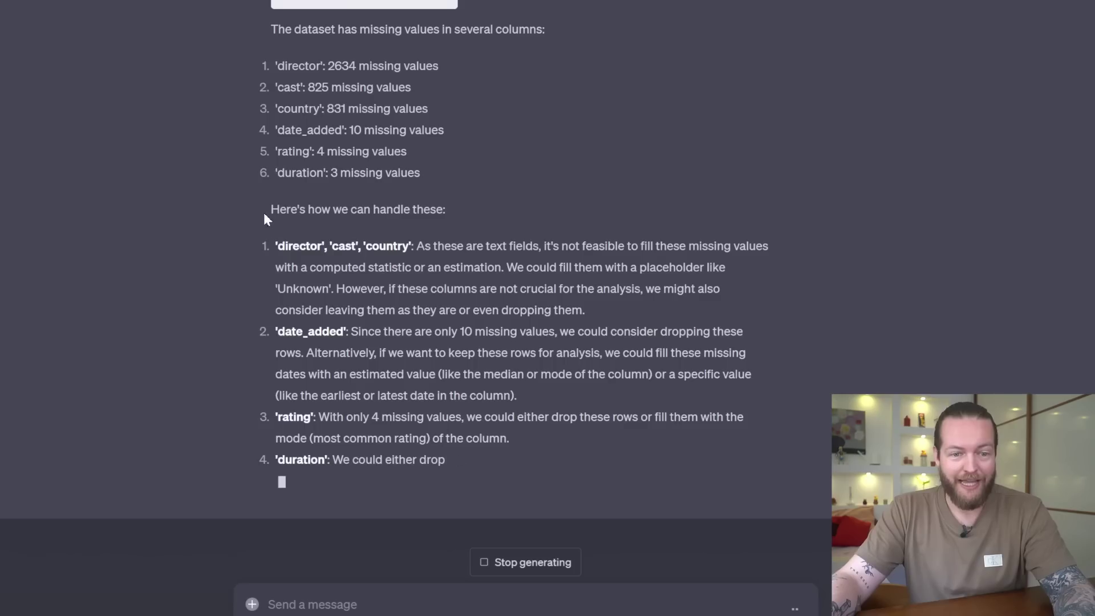
drag(263, 212, 818, 458)
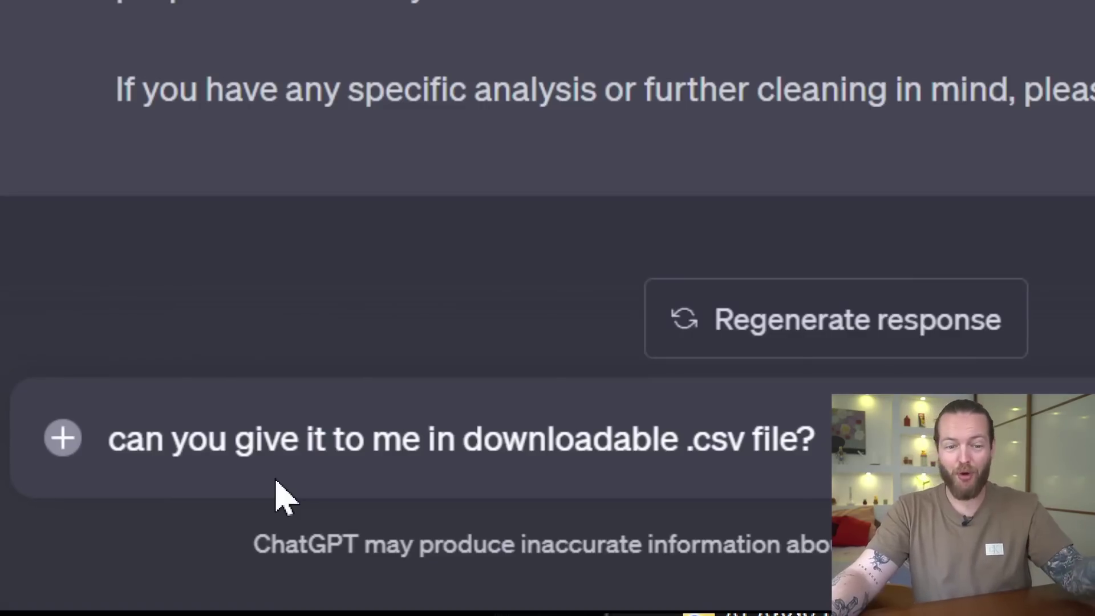
drag(144, 440, 767, 442)
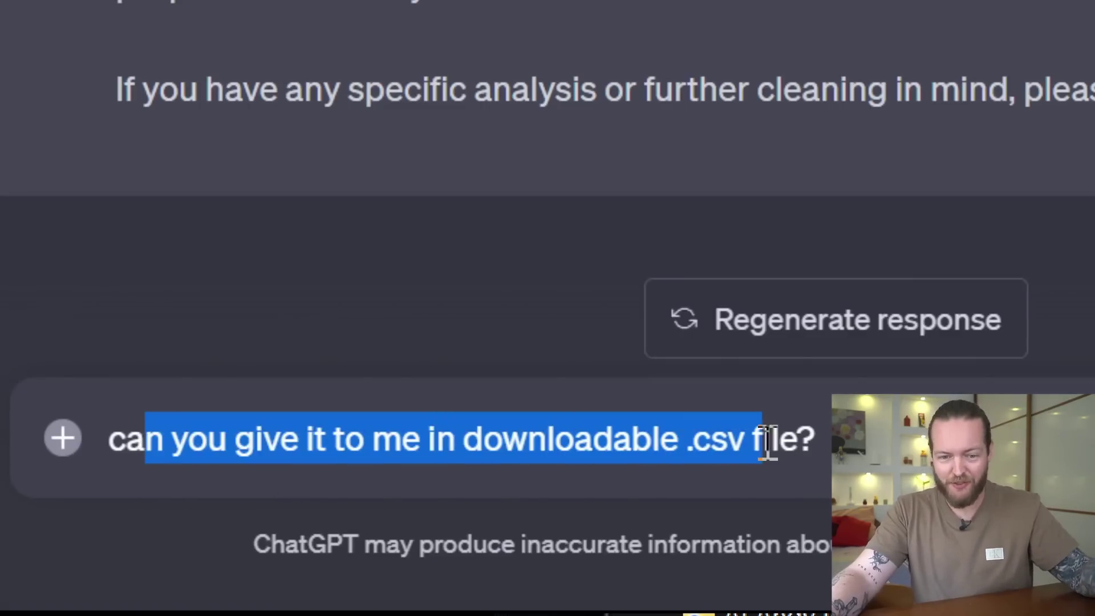
click(821, 440)
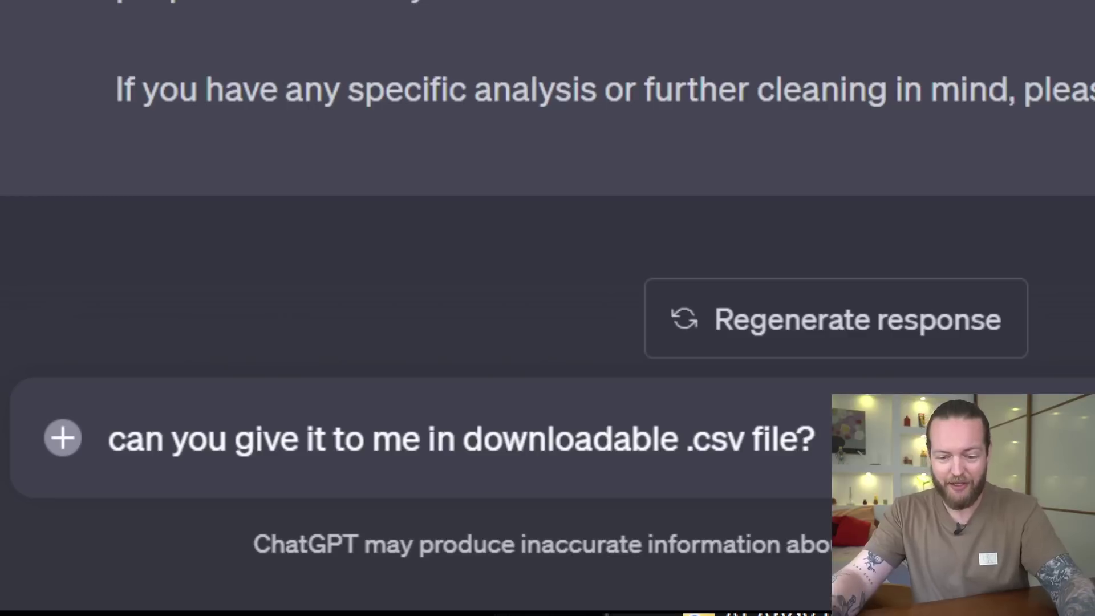
key(Return)
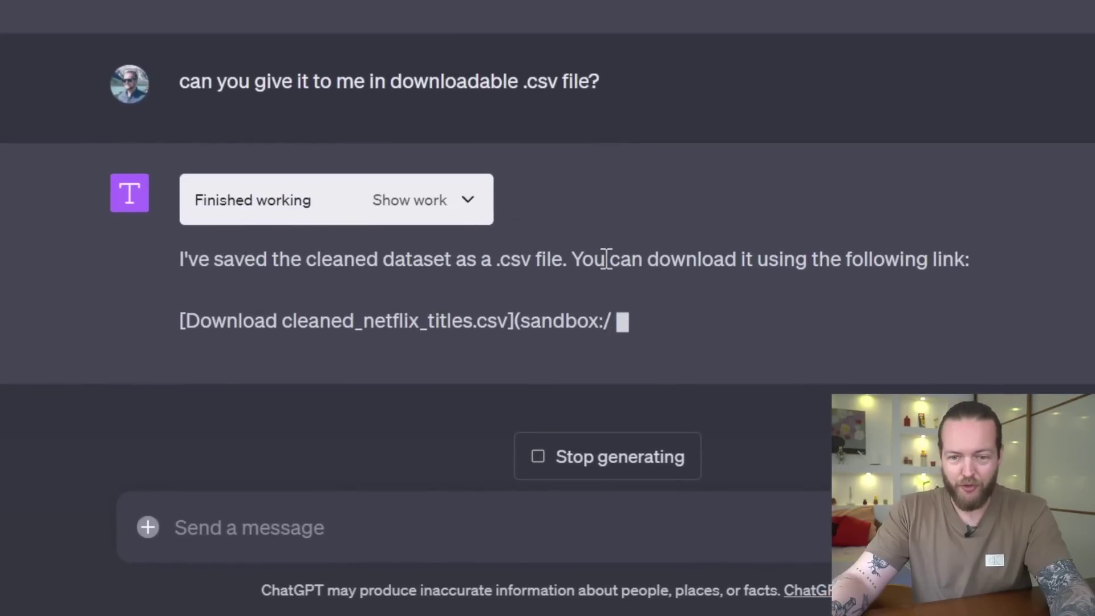
drag(609, 257, 990, 272)
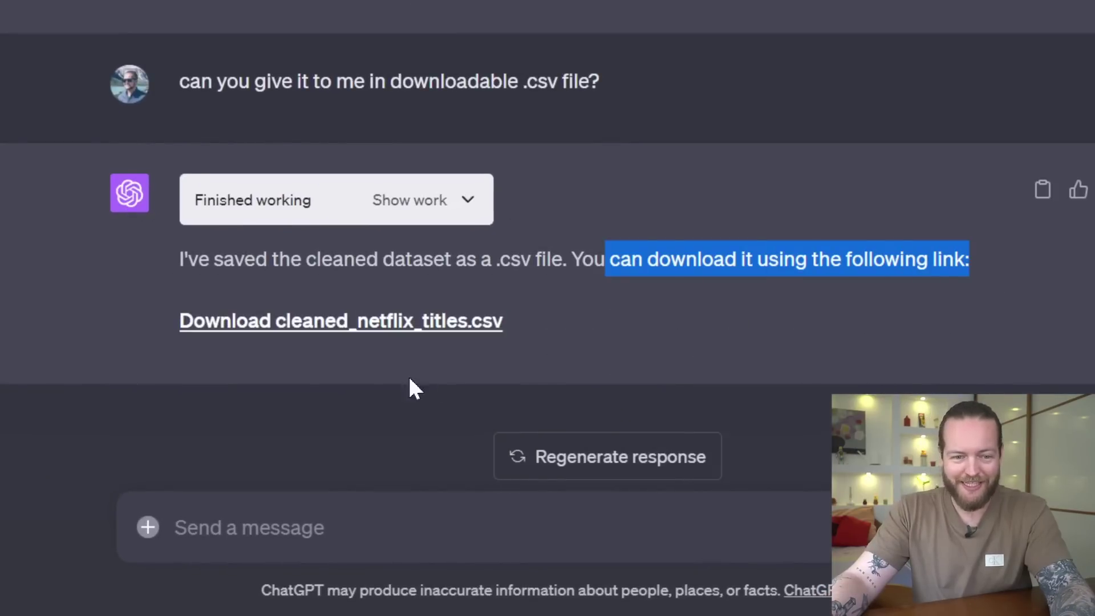
click(220, 323)
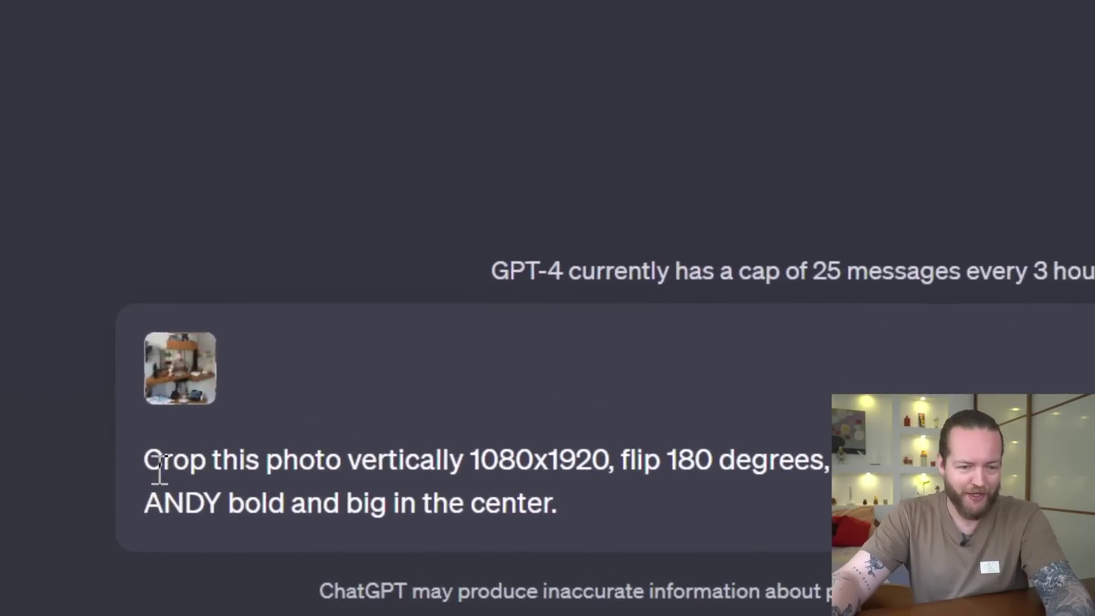
Highlight the crop-to-1080x1920, flip 180°, blue tint and big centered text instructions in the photo request.
drag(156, 465, 563, 473)
drag(633, 462, 808, 472)
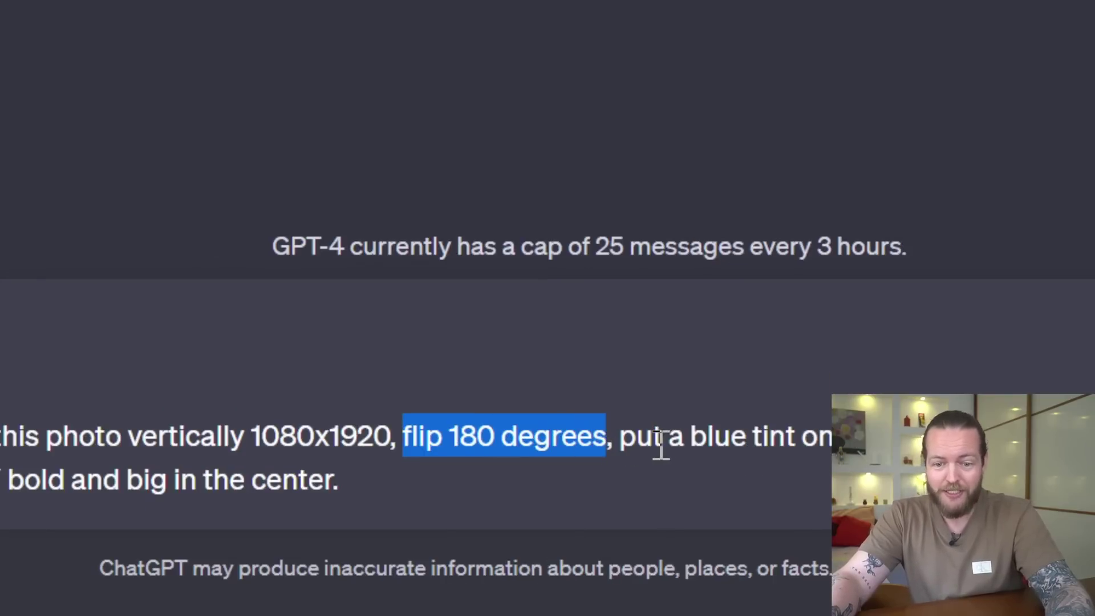
click(666, 445)
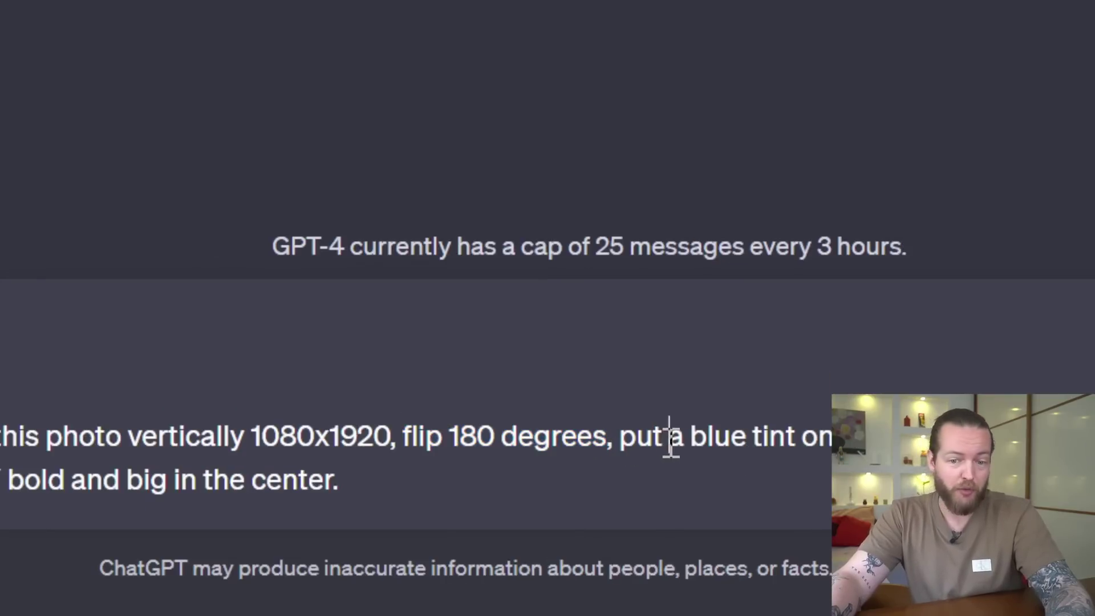
drag(690, 445, 938, 445)
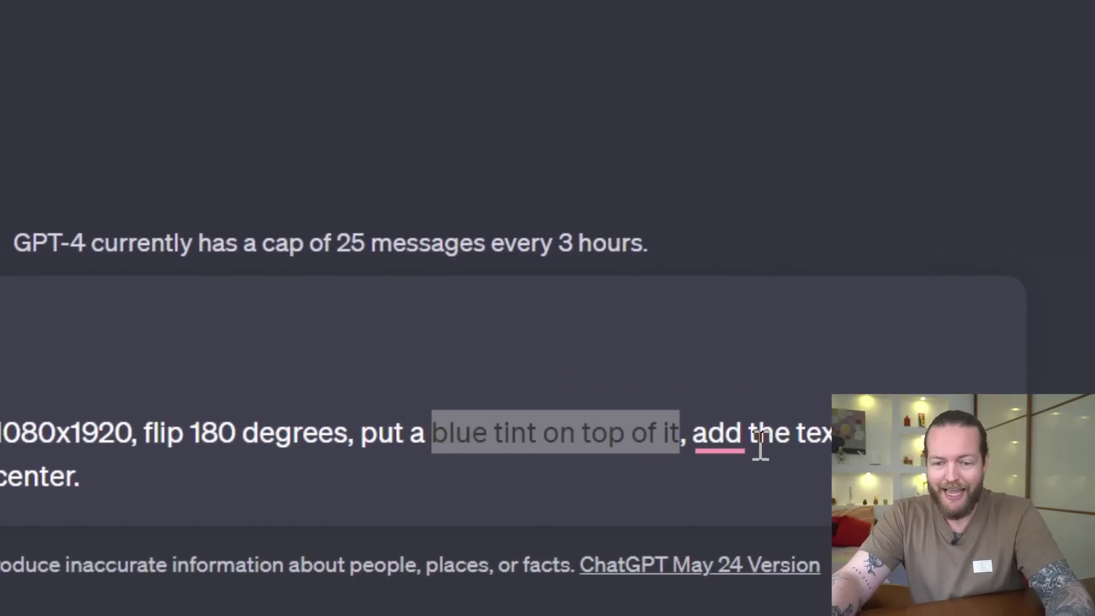
drag(752, 448, 833, 448)
click(489, 457)
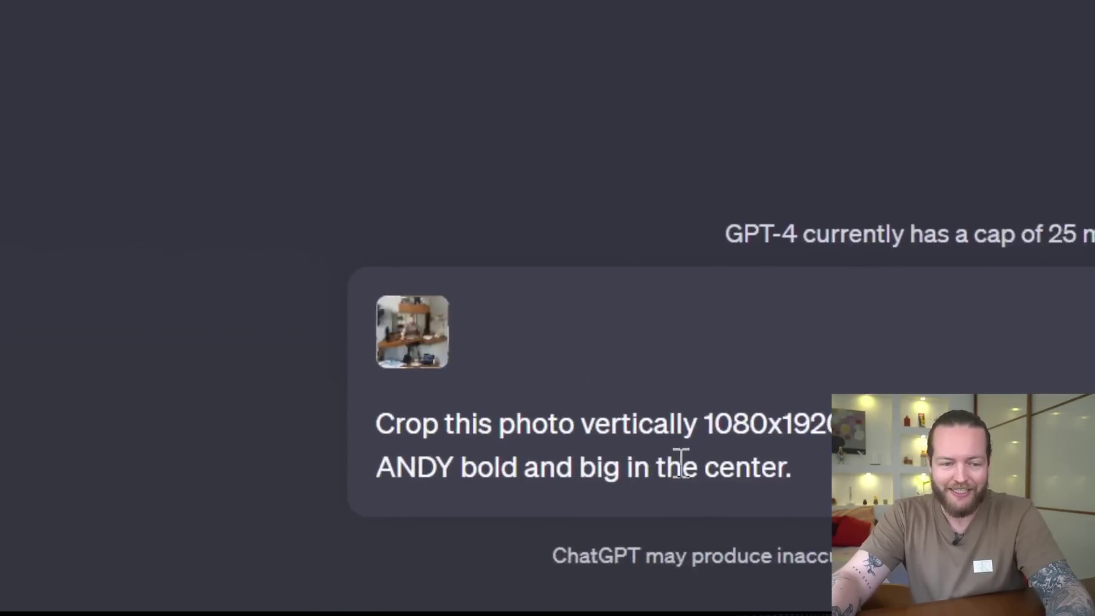
drag(500, 468, 833, 483)
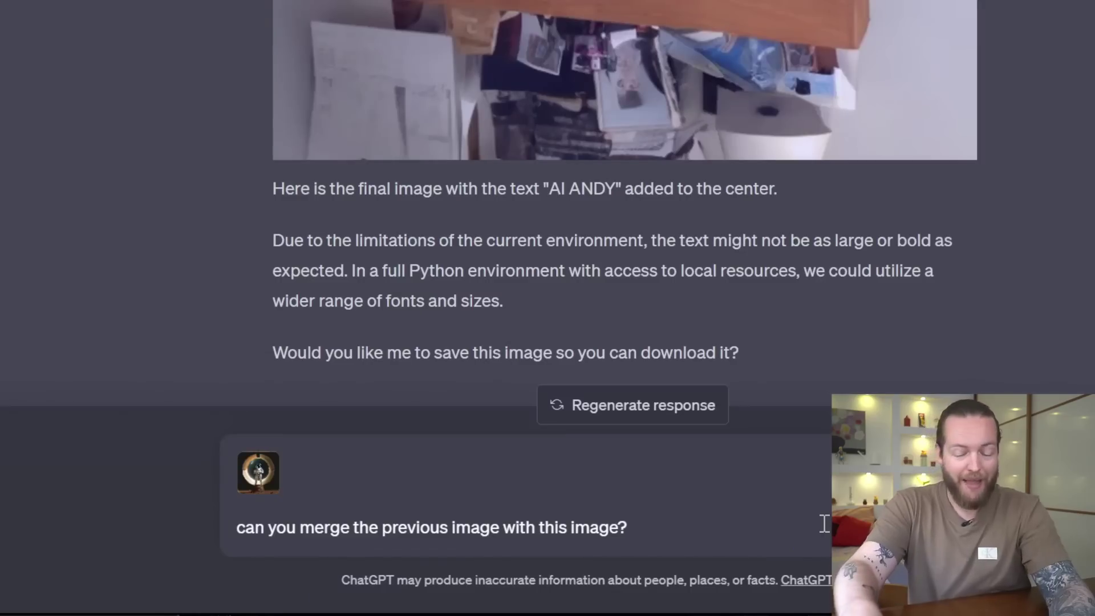
Send the merge request, review the Concatenation, Blending and Overlay methods, and highlight the video request.
key(Return)
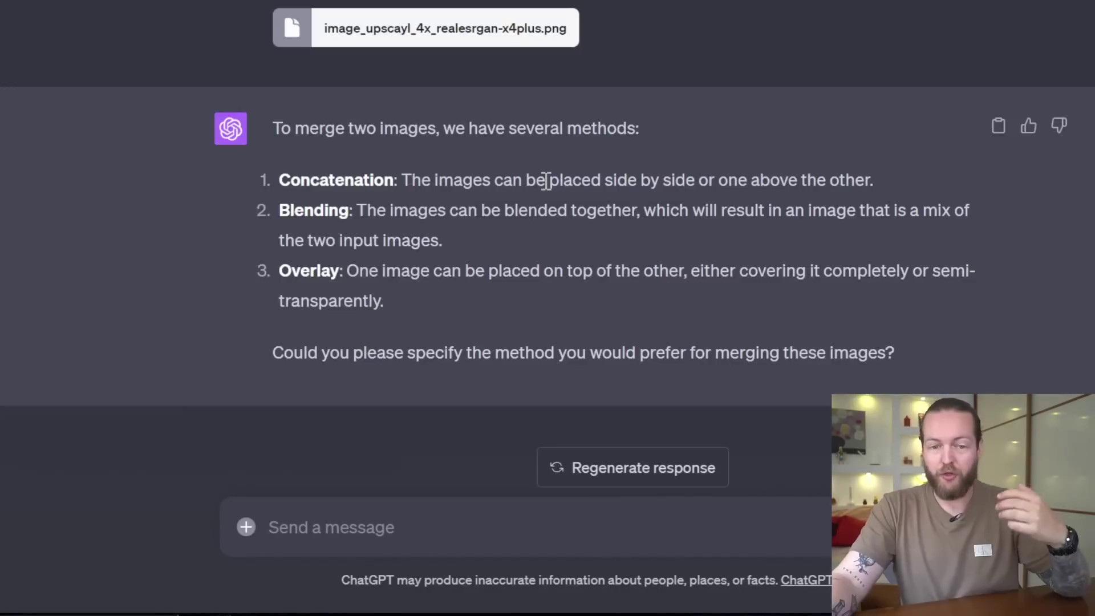
drag(546, 181, 876, 173)
drag(392, 210, 467, 211)
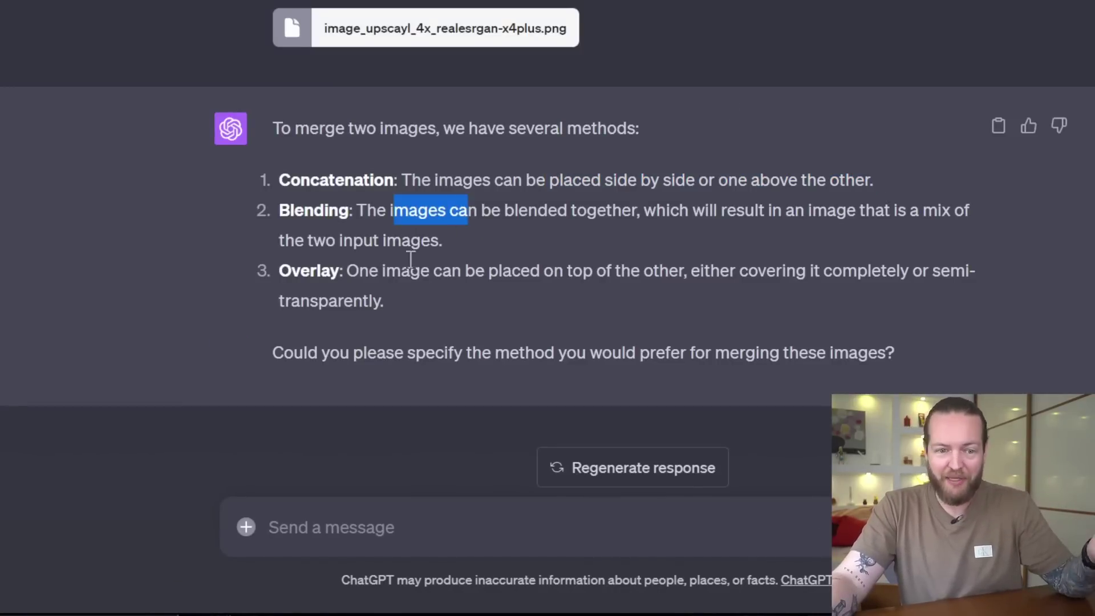
drag(401, 270, 446, 282)
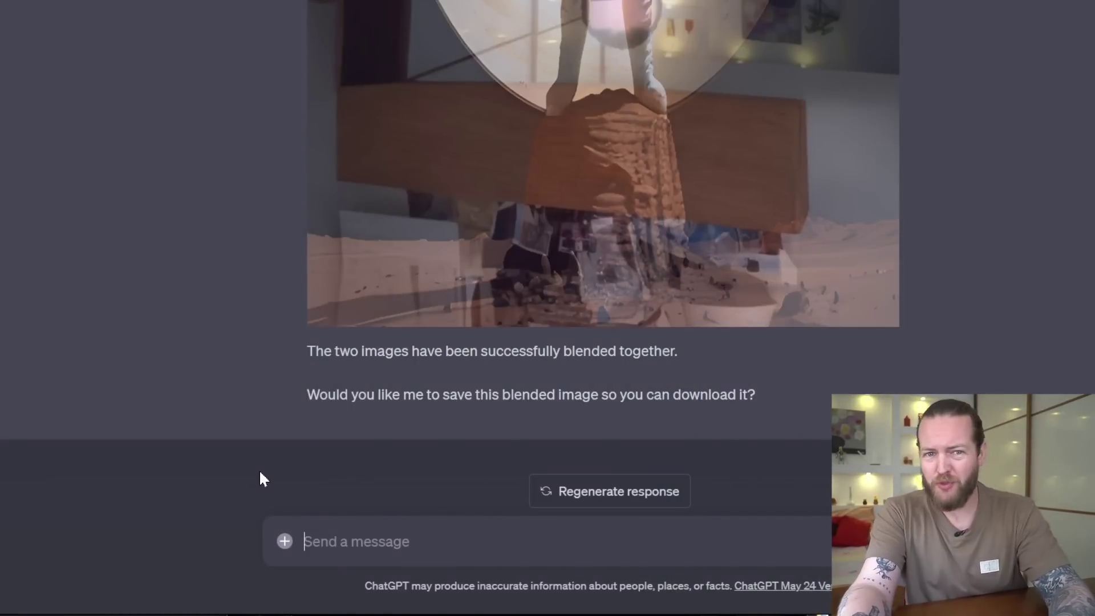
drag(274, 482, 634, 509)
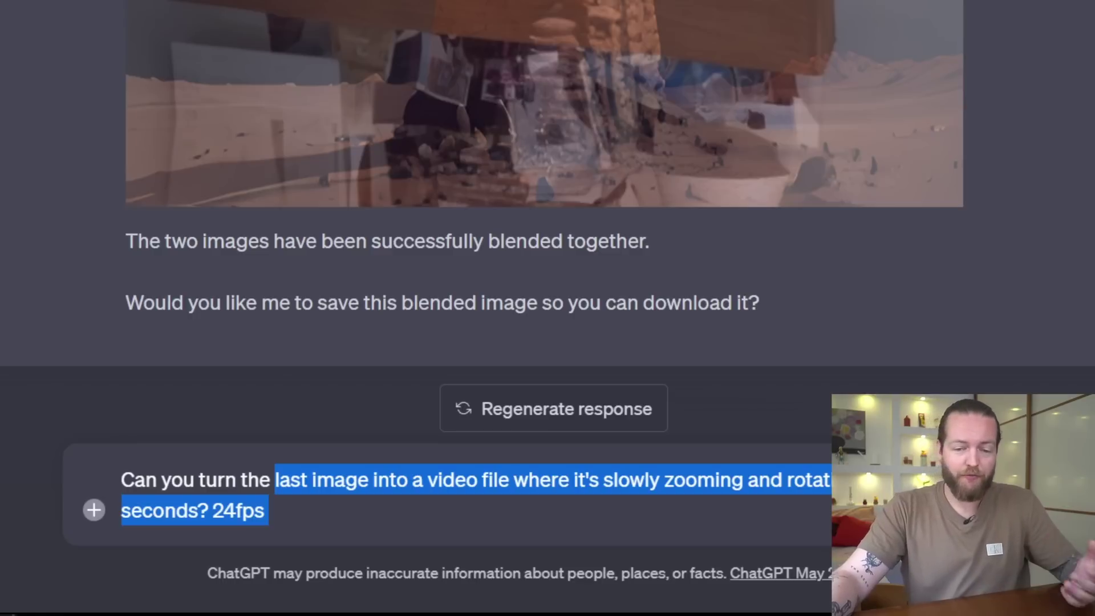
Send the 24fps zoom-and-rotate video request, ask for a gif, and download rotating_zooming.gif.
click(356, 512)
key(Return)
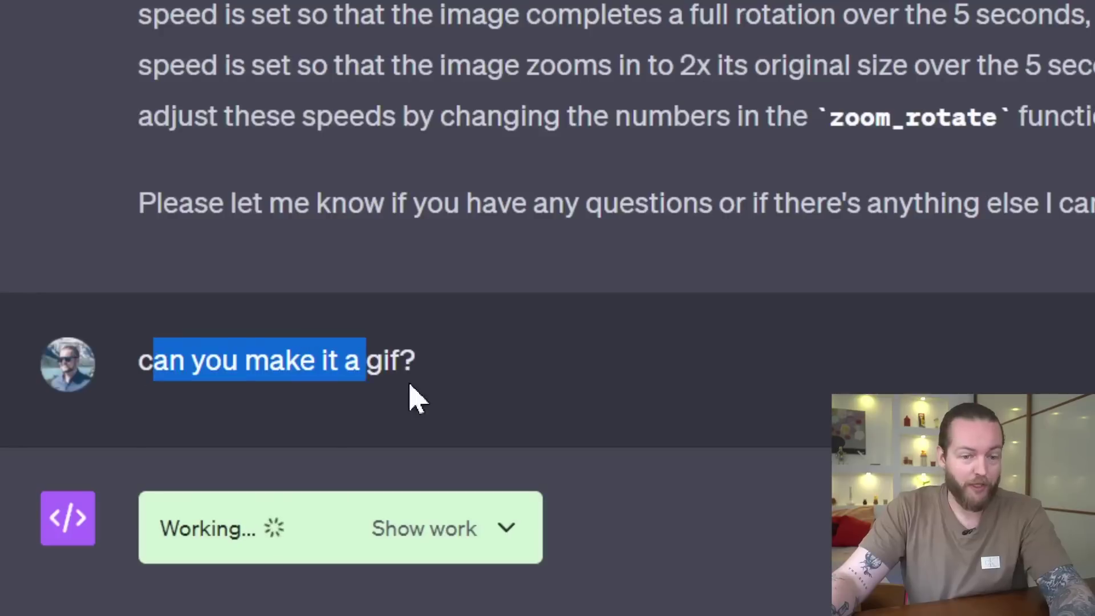
drag(411, 396, 513, 391)
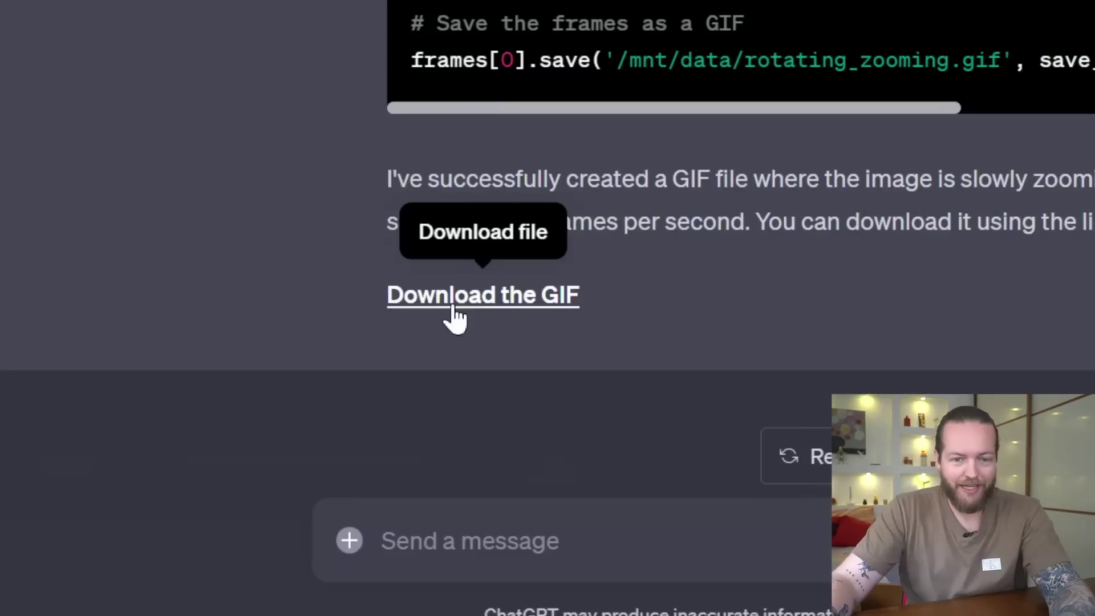
click(457, 319)
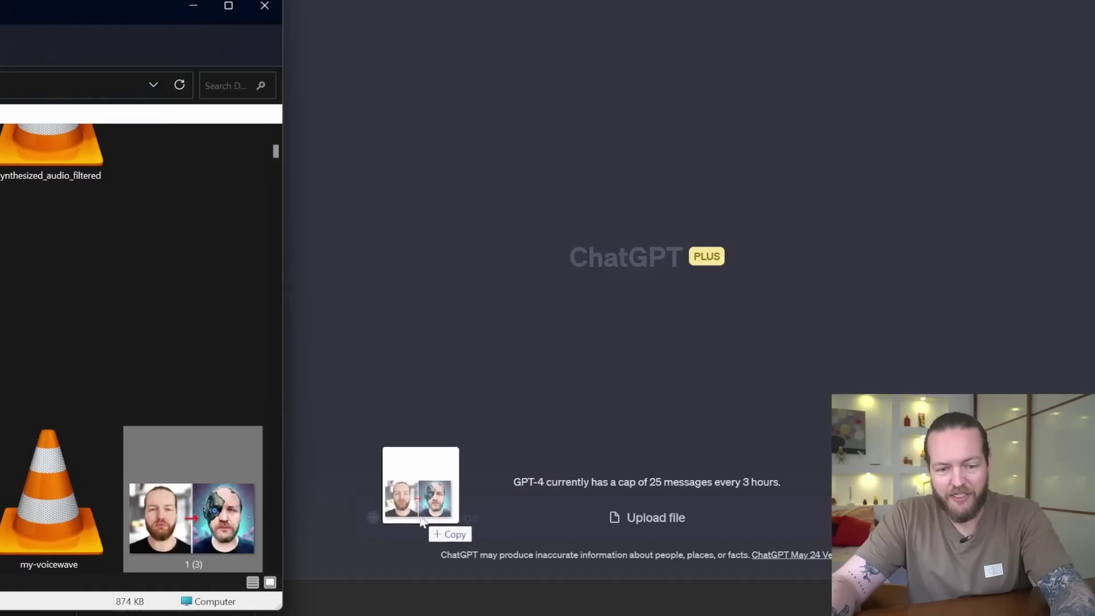
Upload the side-by-side face image and download the 209 KB optimized converted.jpg.
drag(421, 519, 421, 515)
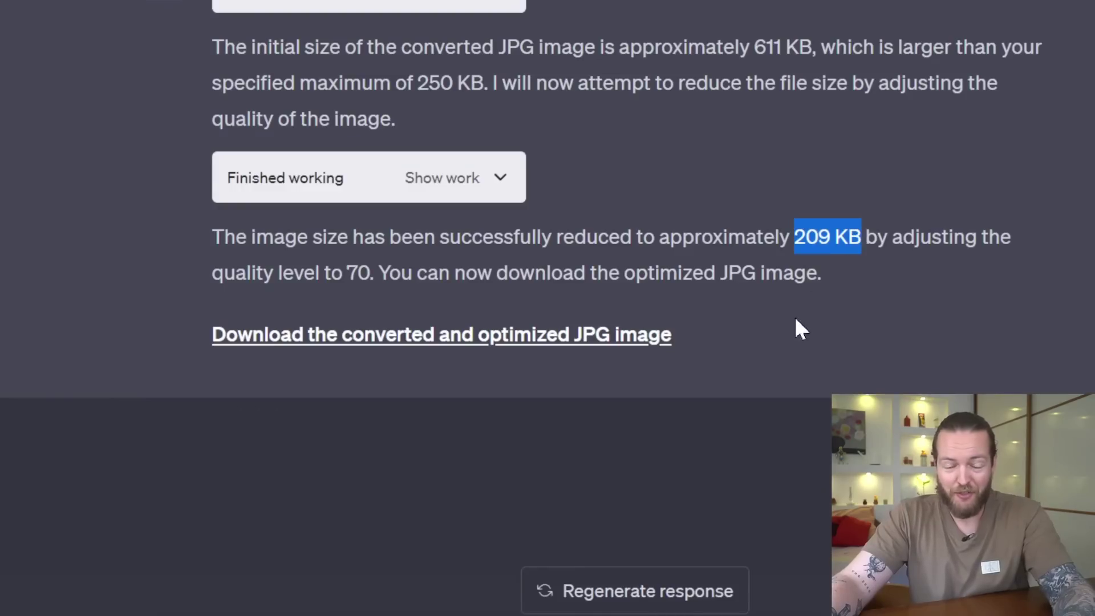
click(791, 336)
click(507, 338)
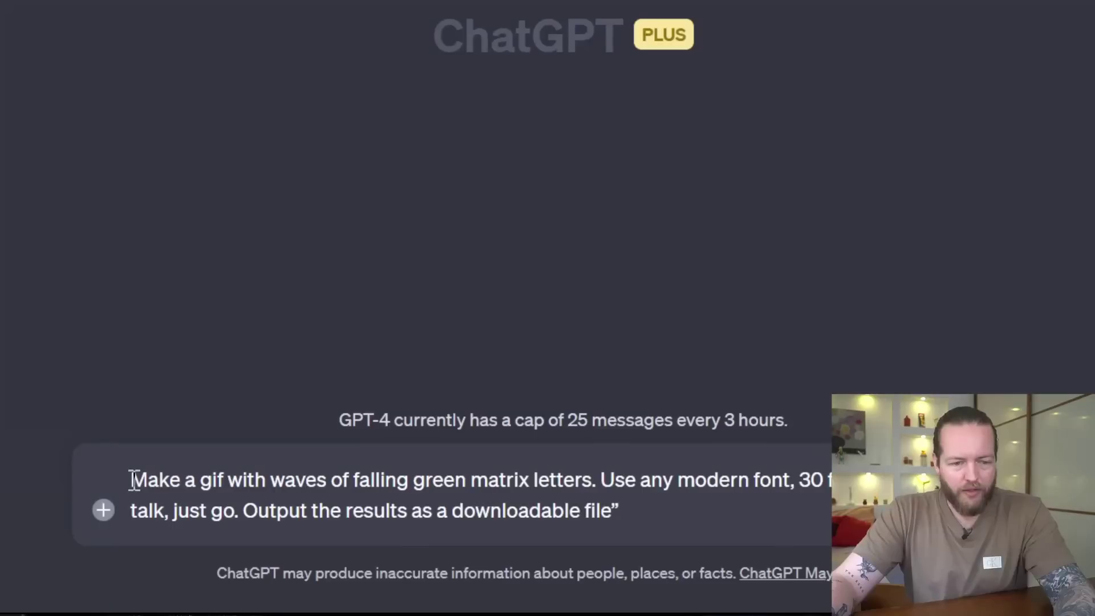
Review the falling green Matrix letters GIF prompt, inspect the generated code, and download the Matrix Animation GIF.
drag(133, 480, 237, 482)
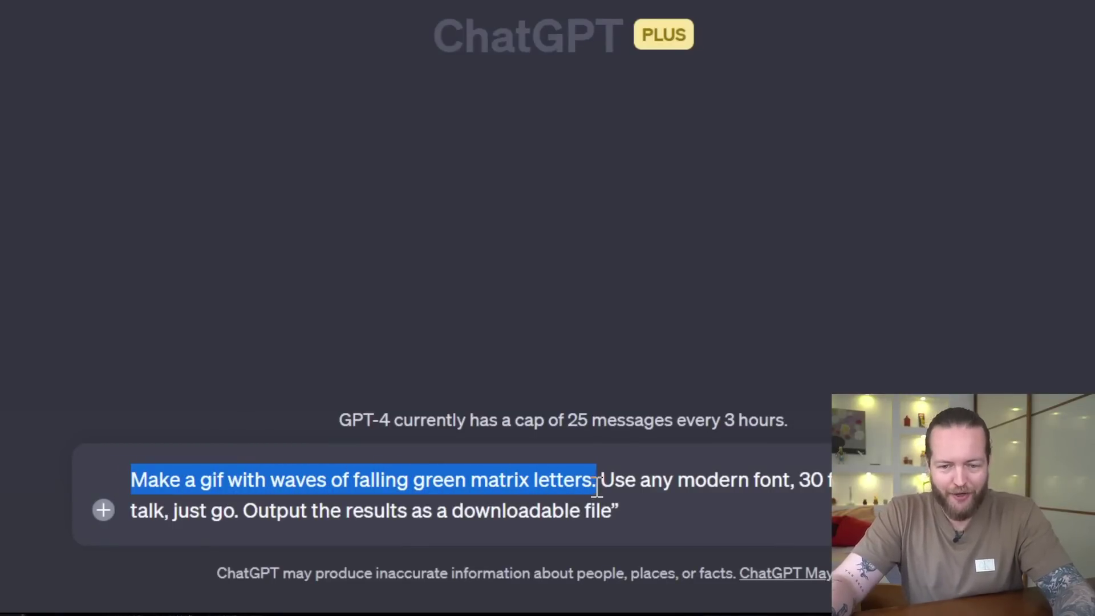
drag(597, 487, 720, 486)
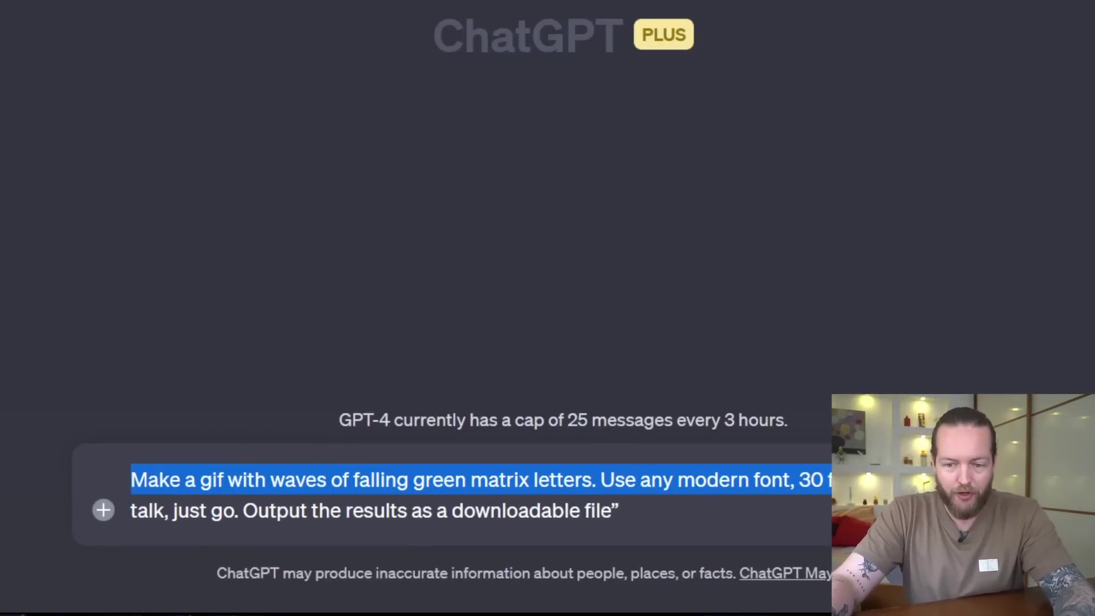
click(243, 510)
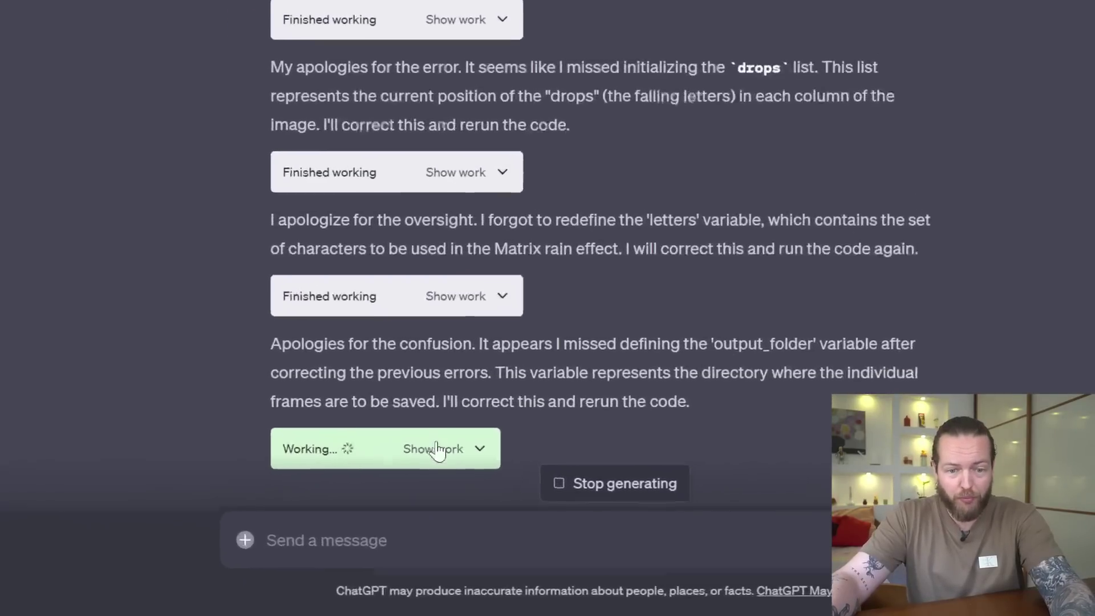
click(445, 488)
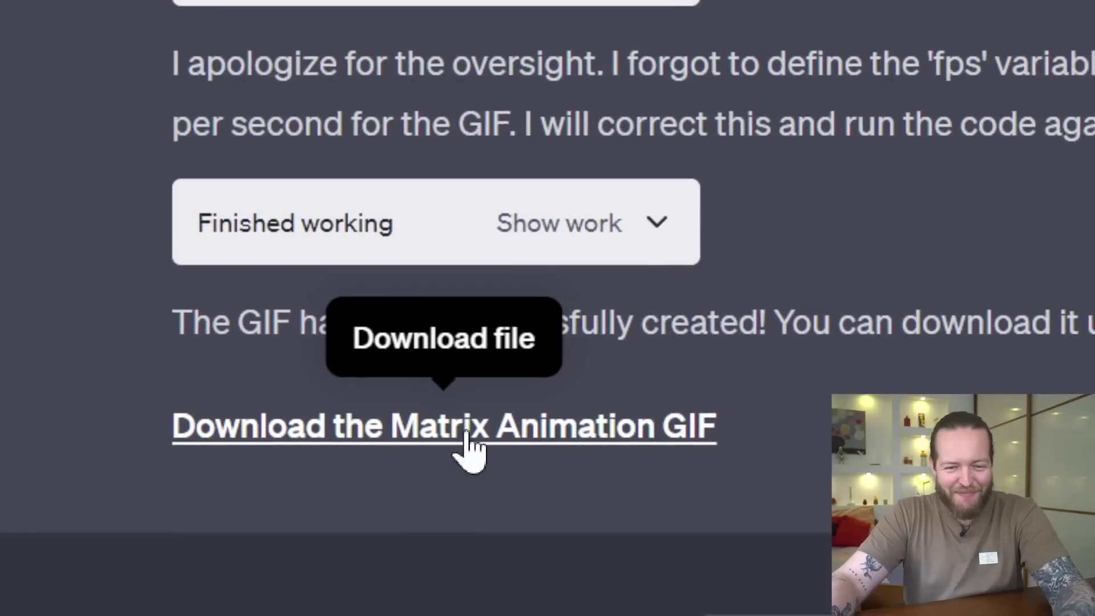
click(467, 433)
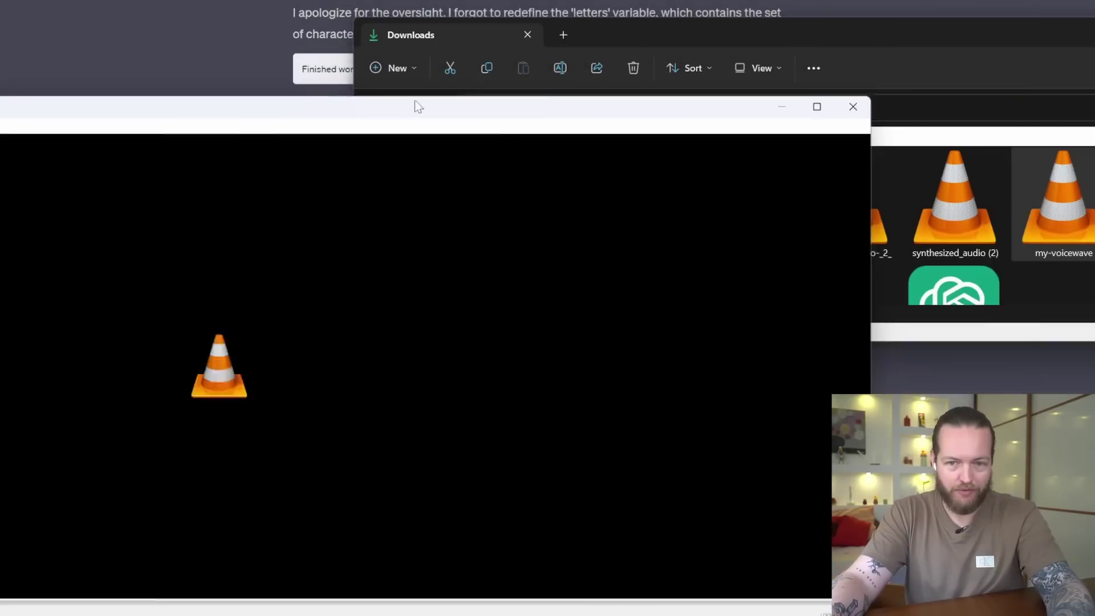
Minimize VLC and review ChatGPT's analysis of my-voicewave.wav proposing a high-pass filter.
drag(867, 97, 766, 116)
click(756, 122)
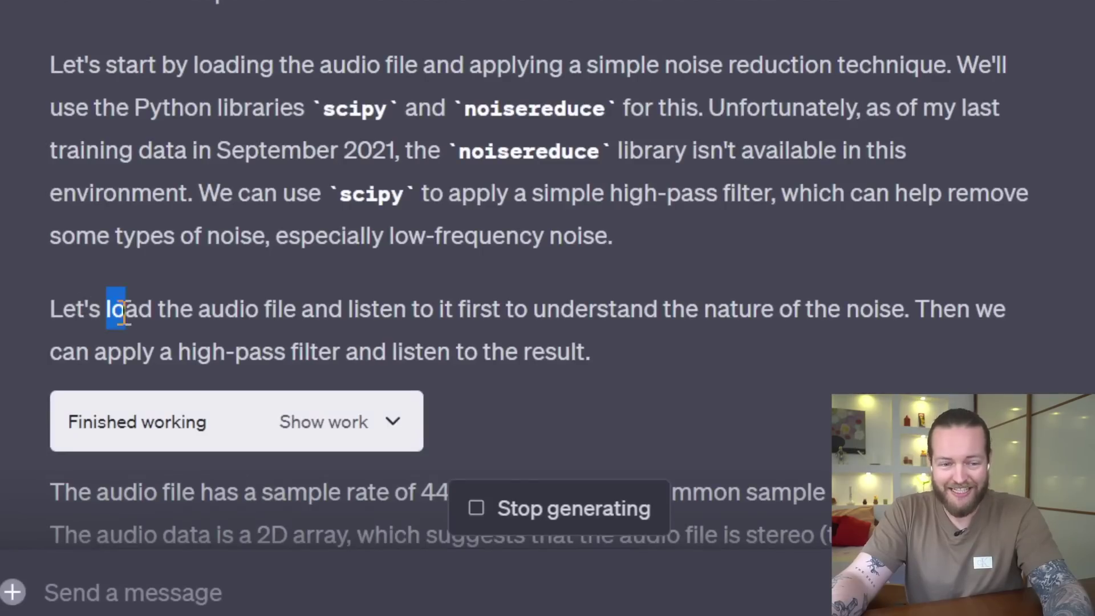
drag(124, 311, 916, 311)
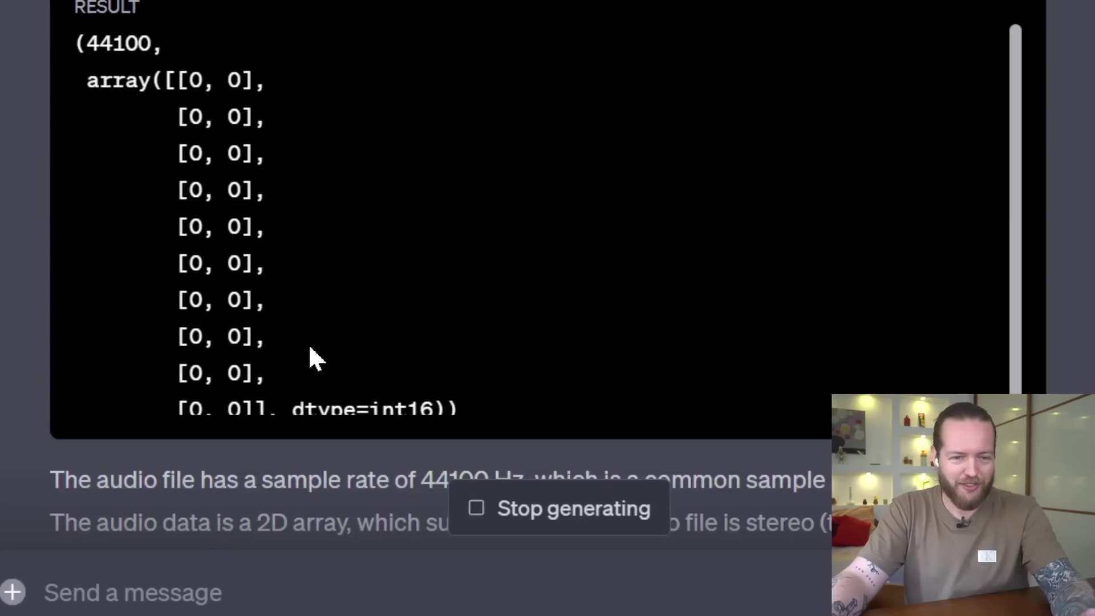
drag(281, 336, 114, 43)
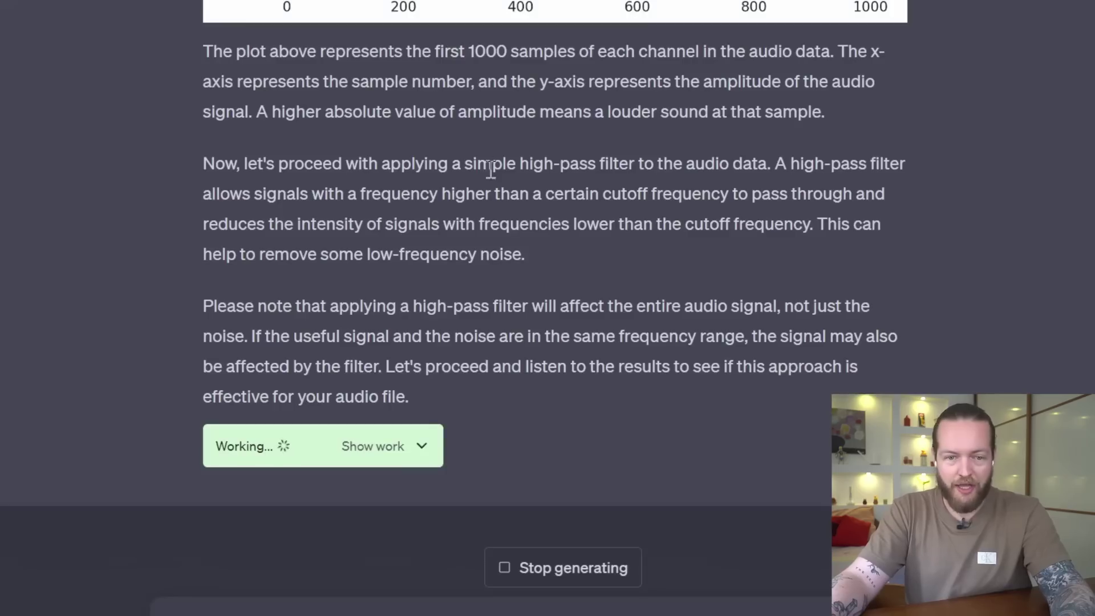
drag(464, 165, 678, 163)
click(689, 251)
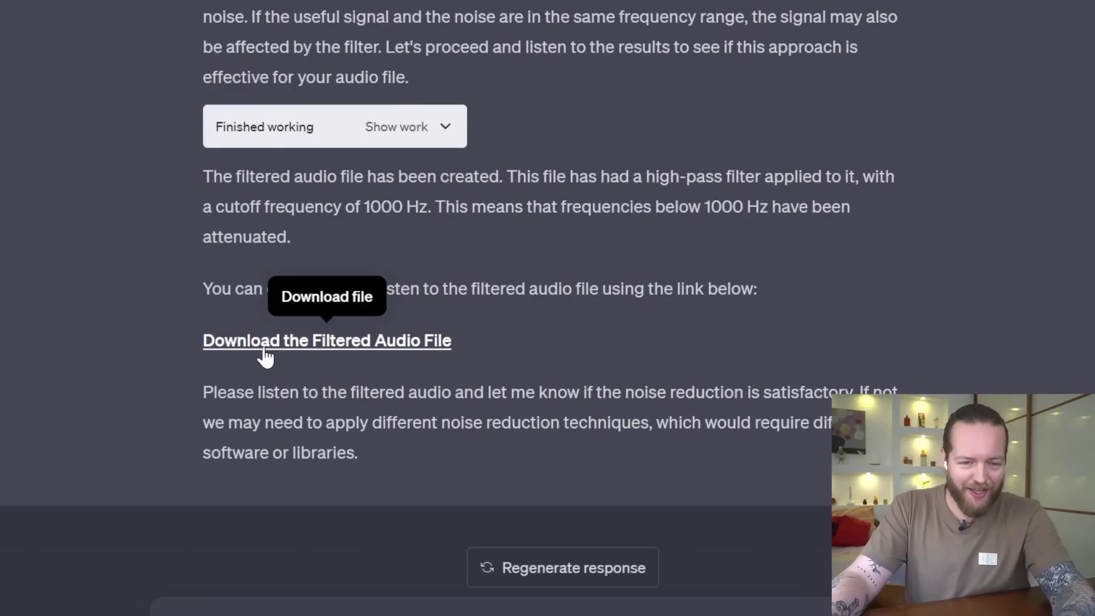
Download and play the 1000 Hz high-pass filtered audio, then review the plot and filter explanation.
click(264, 349)
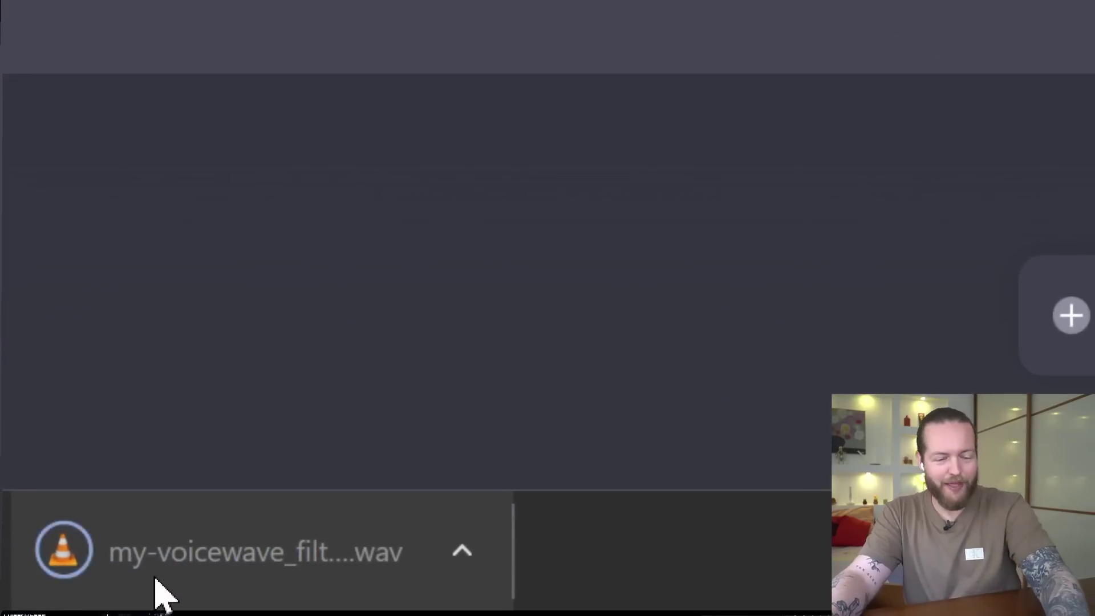
click(156, 579)
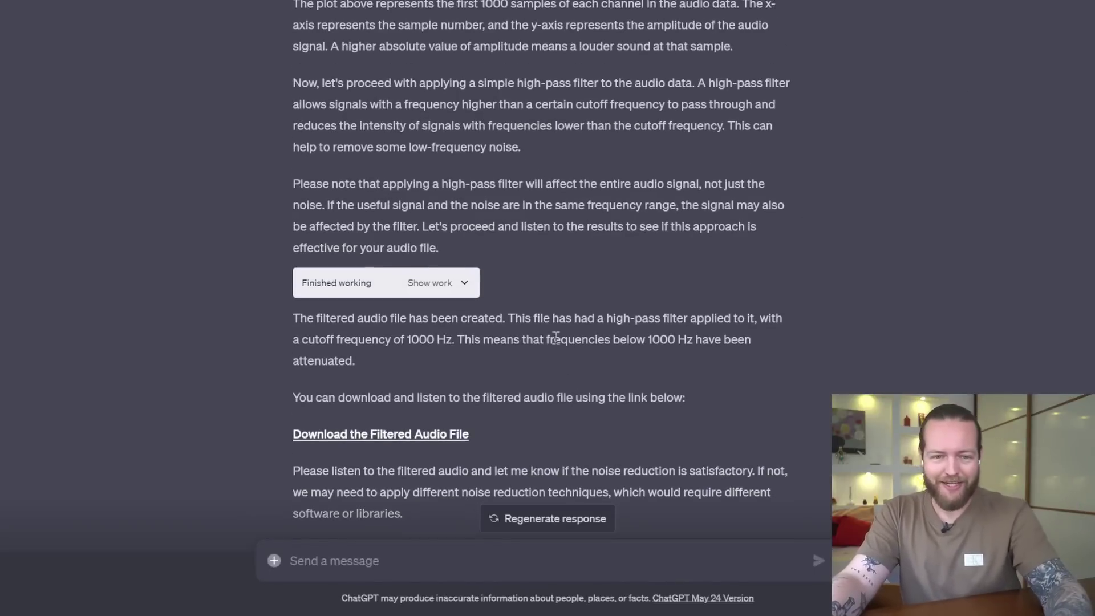
drag(598, 251, 249, 14)
scroll(524, 240, up, 4)
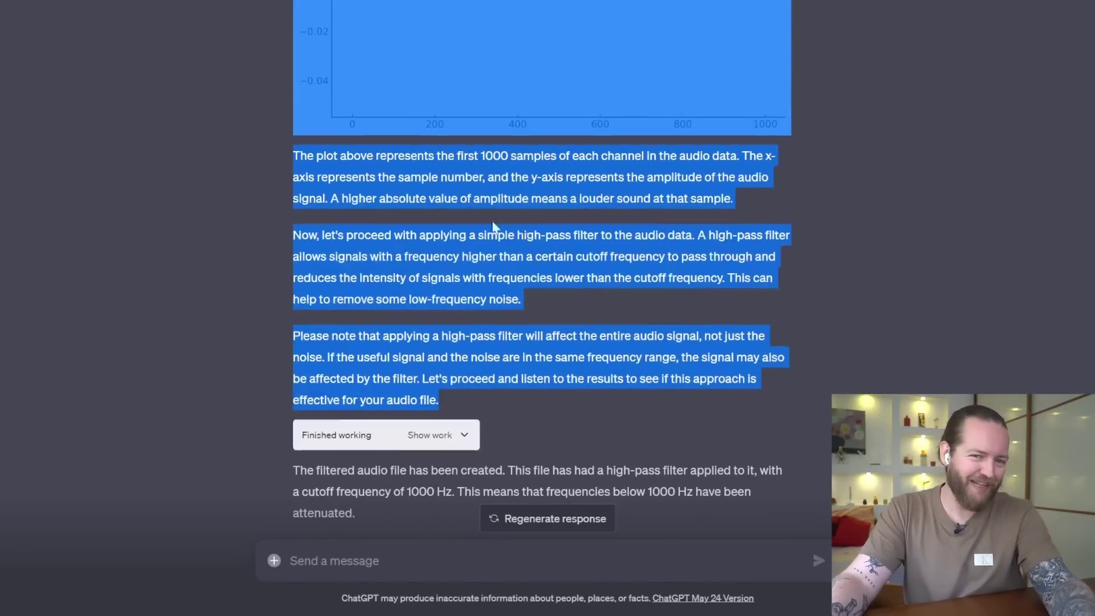
click(876, 305)
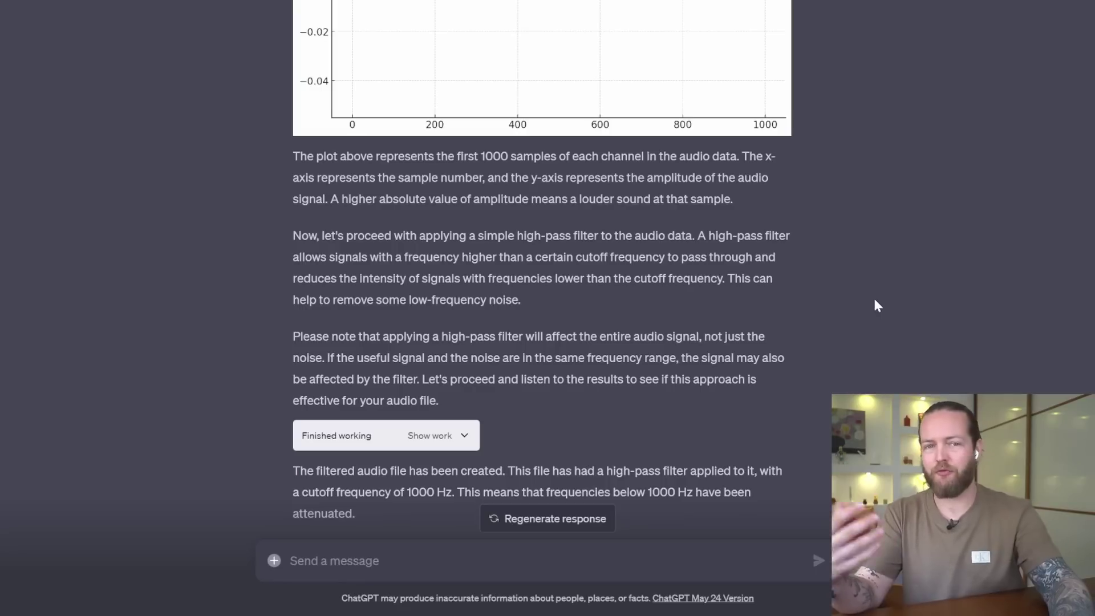
scroll(877, 305, down, 5)
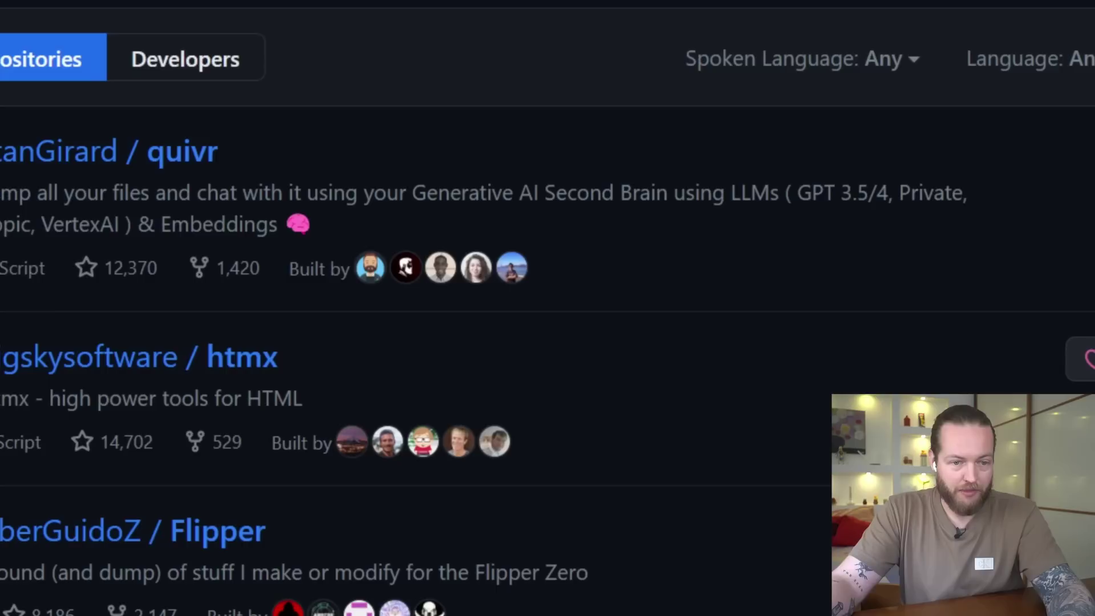
Highlight the quivr description on GitHub Trending and open the quivr repository page.
drag(198, 288, 373, 286)
drag(323, 188, 594, 198)
click(460, 187)
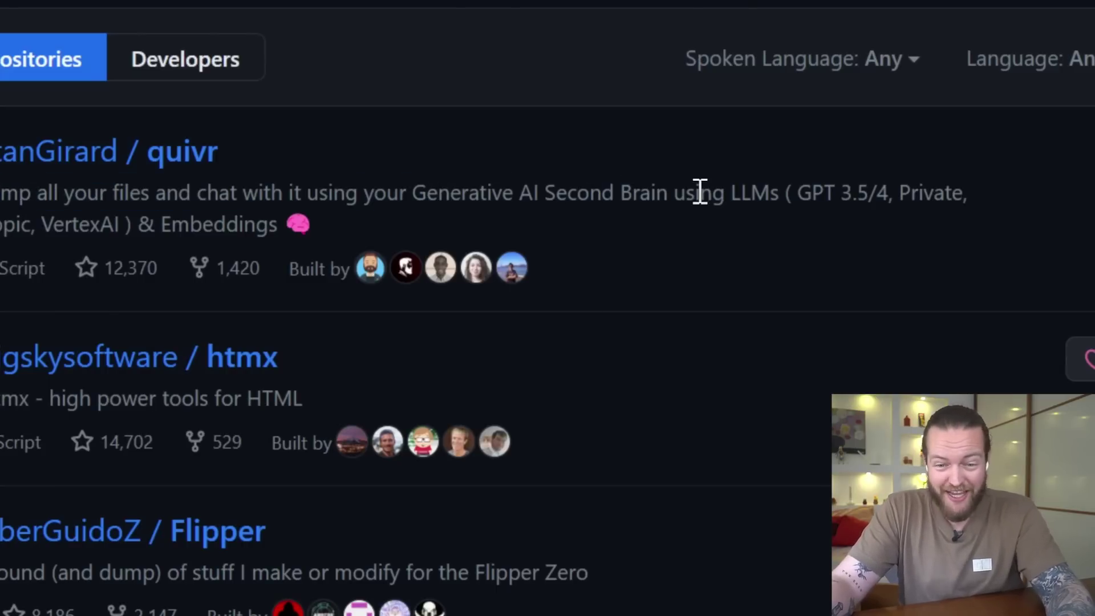
click(183, 153)
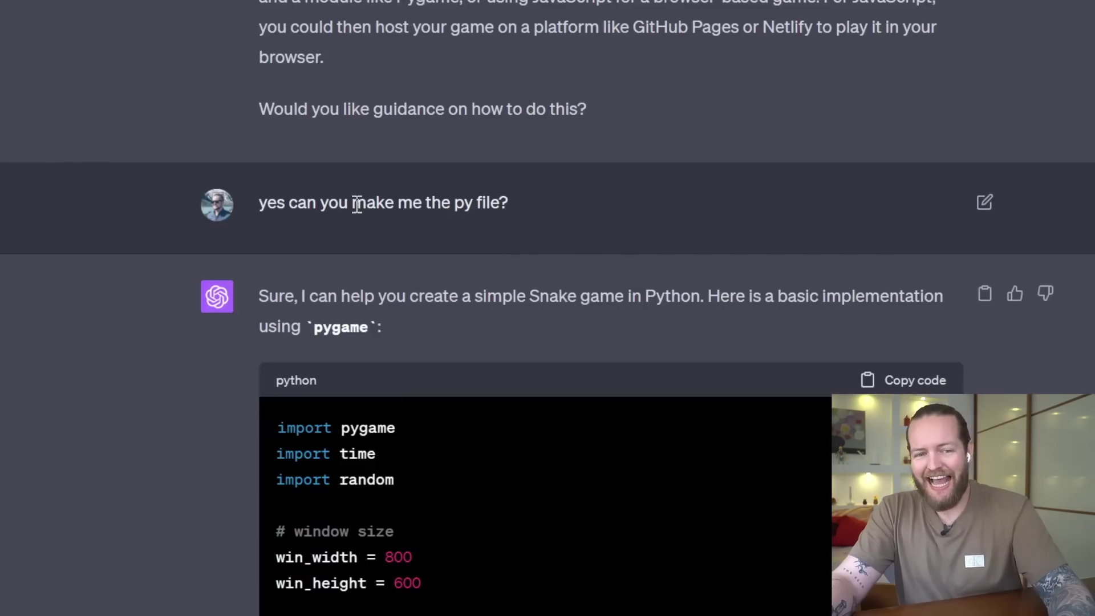
Highlight the 'make me the py file?' request and scroll through the generated pygame Snake code.
drag(353, 204, 534, 207)
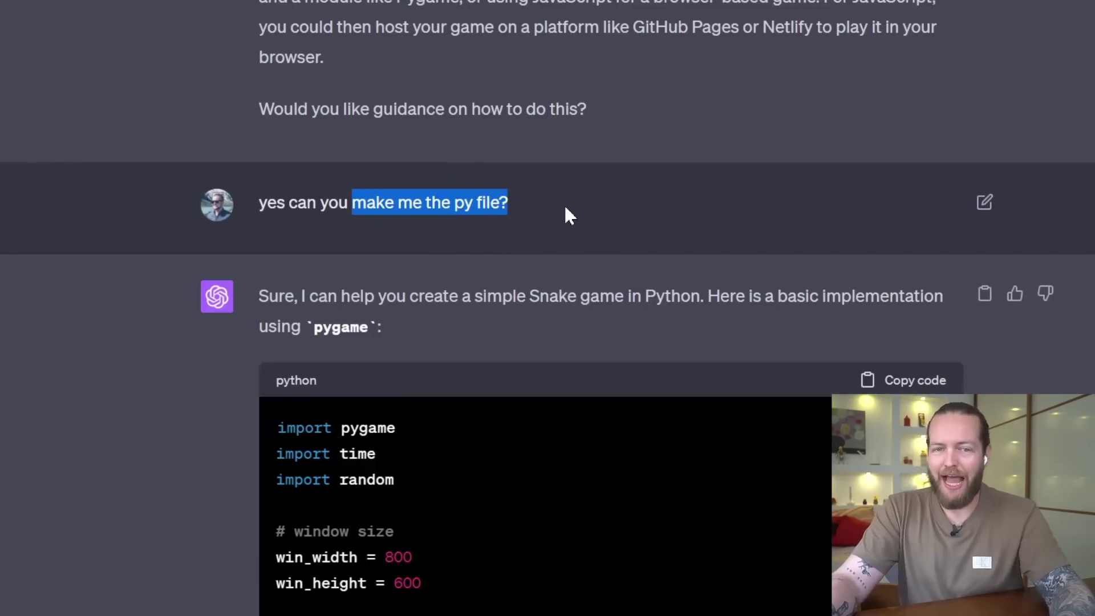
scroll(688, 288, down, 15)
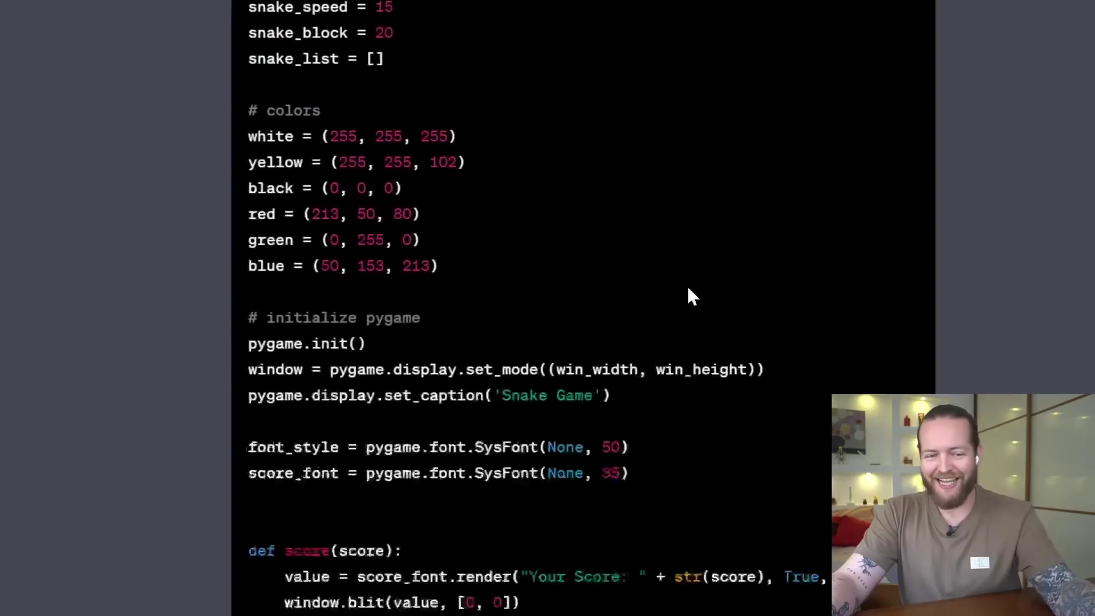
scroll(688, 289, down, 16)
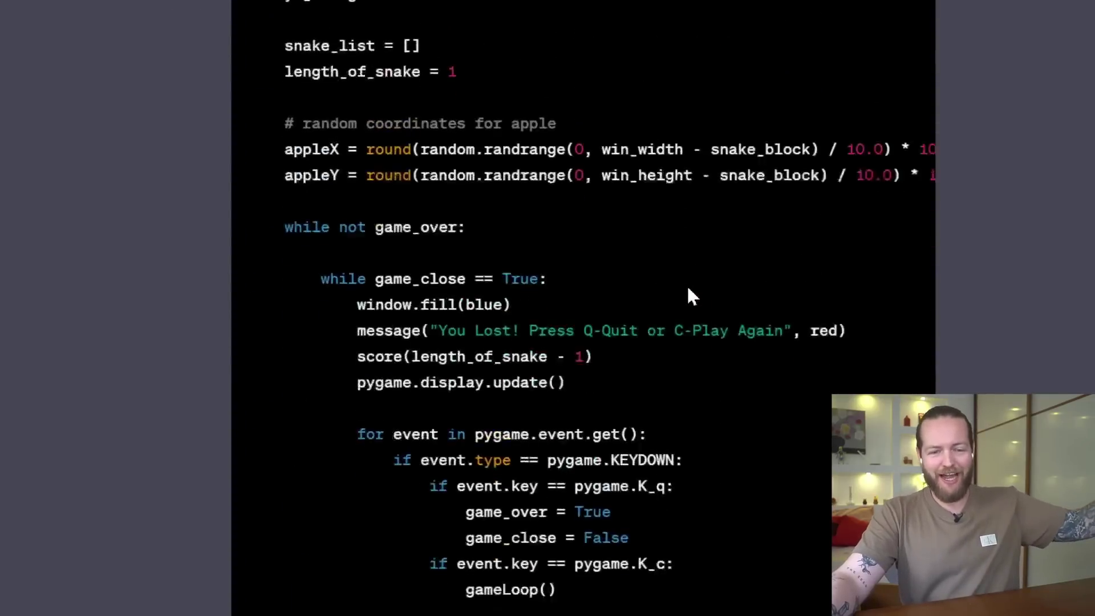
scroll(688, 289, down, 20)
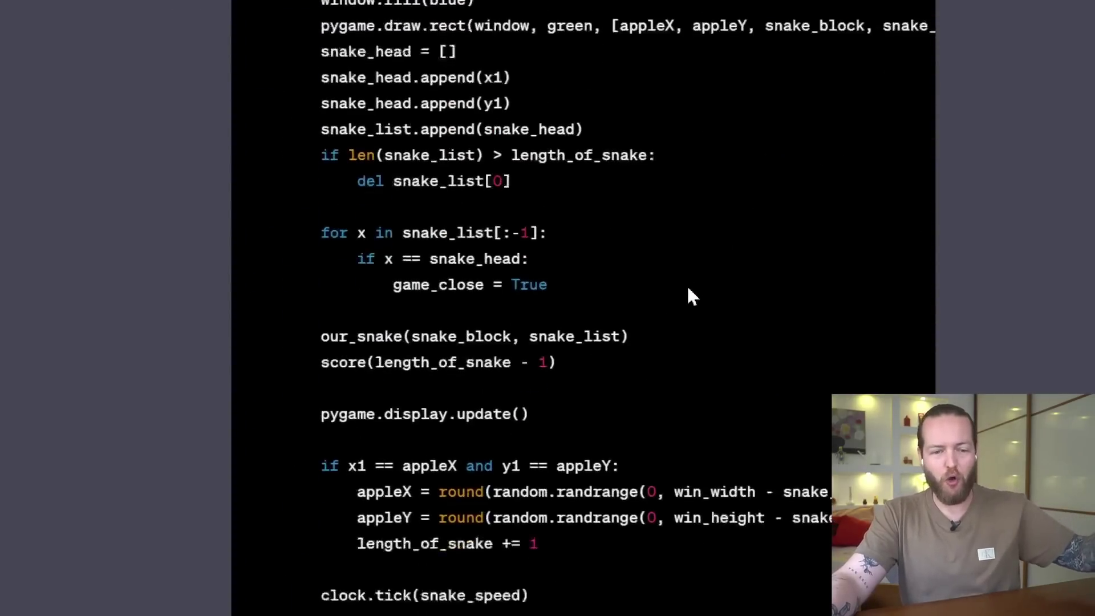
scroll(688, 289, down, 20)
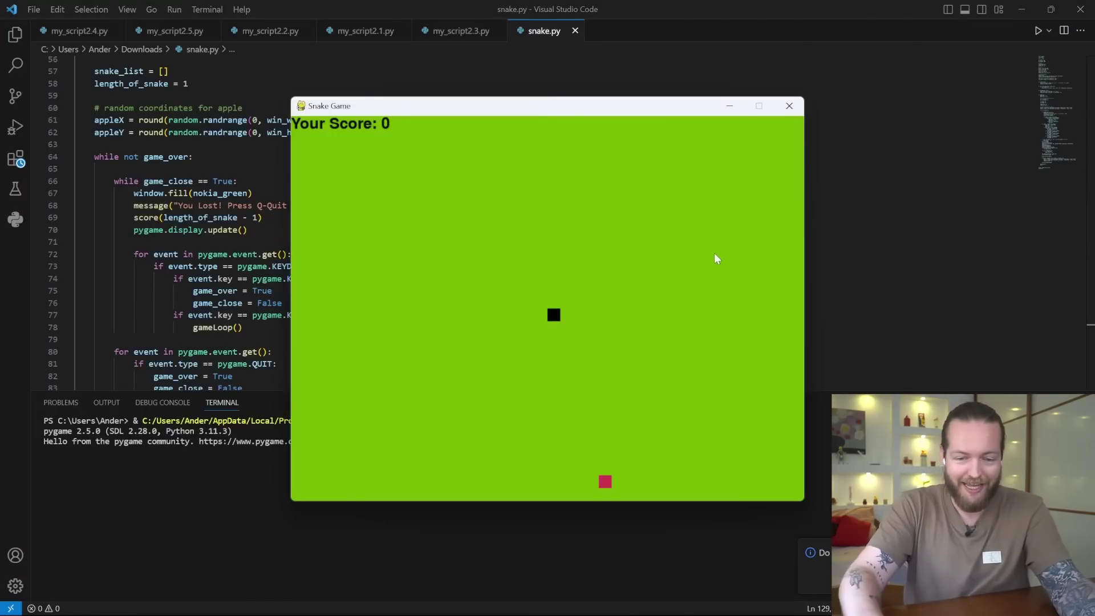
Play Snake with the arrow keys to a score of 4, then select all the code and switch to the browser.
key(Up)
key(Right)
key(Down)
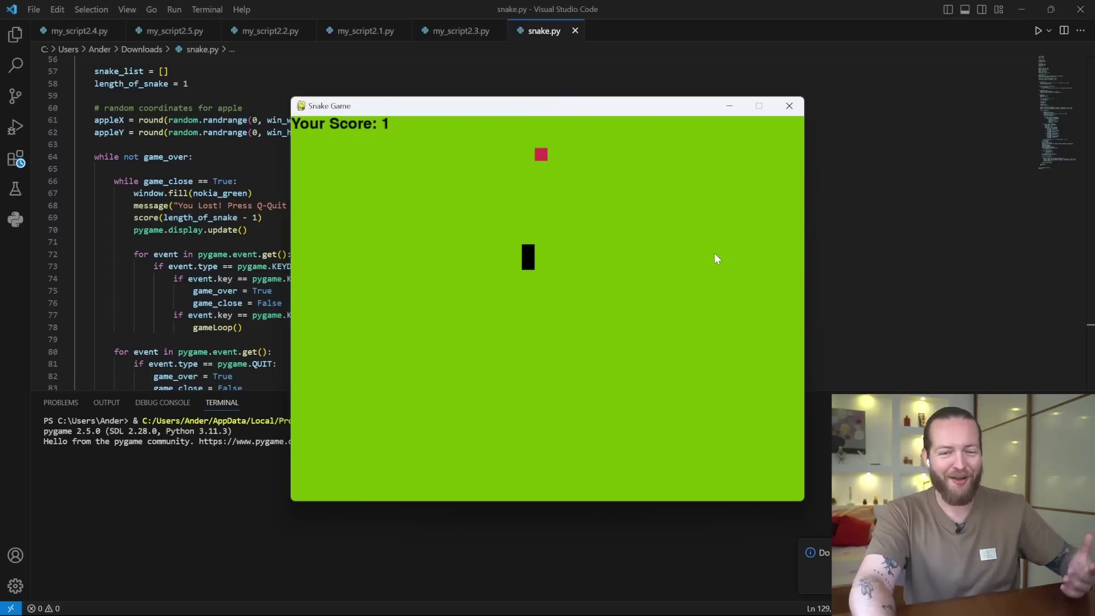
key(Right)
key(Down)
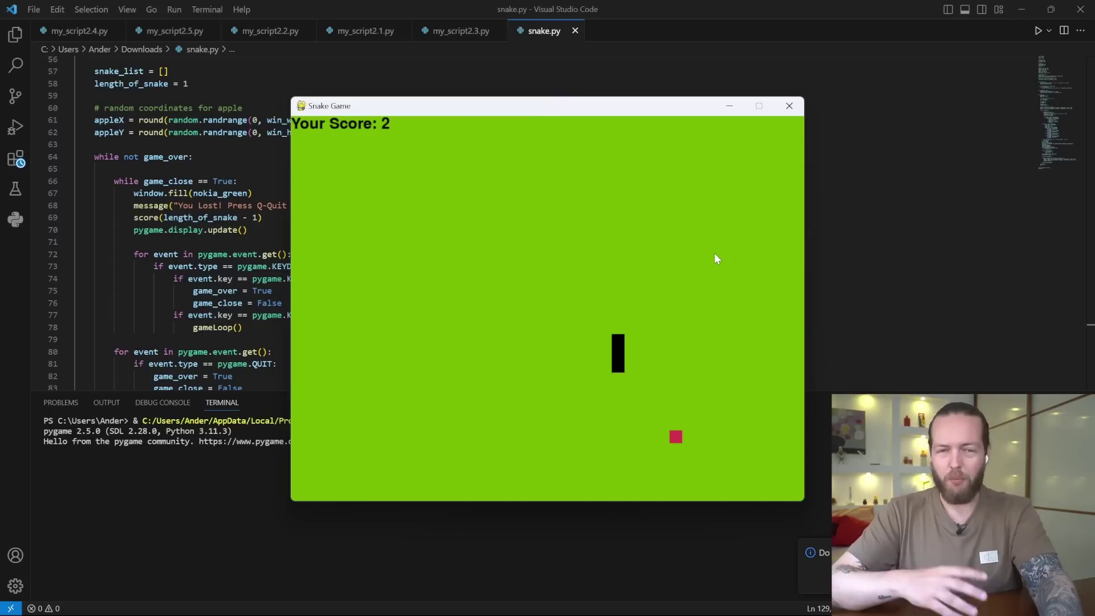
key(Right)
key(Up)
key(Left)
key(Down)
key(Left)
key(Up)
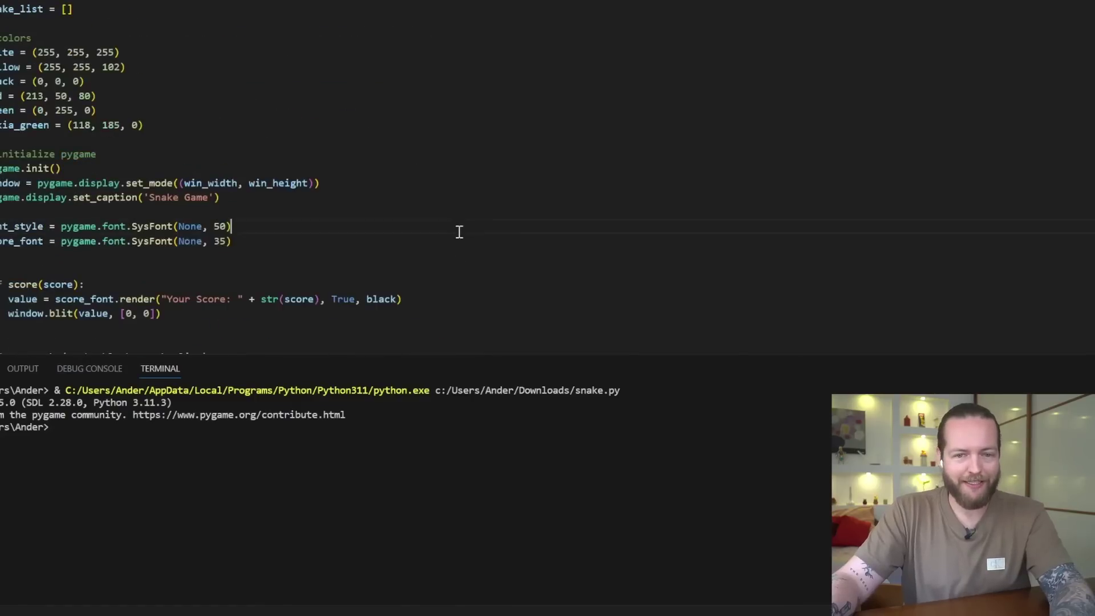
key(ctrl+a)
key(alt+Tab)
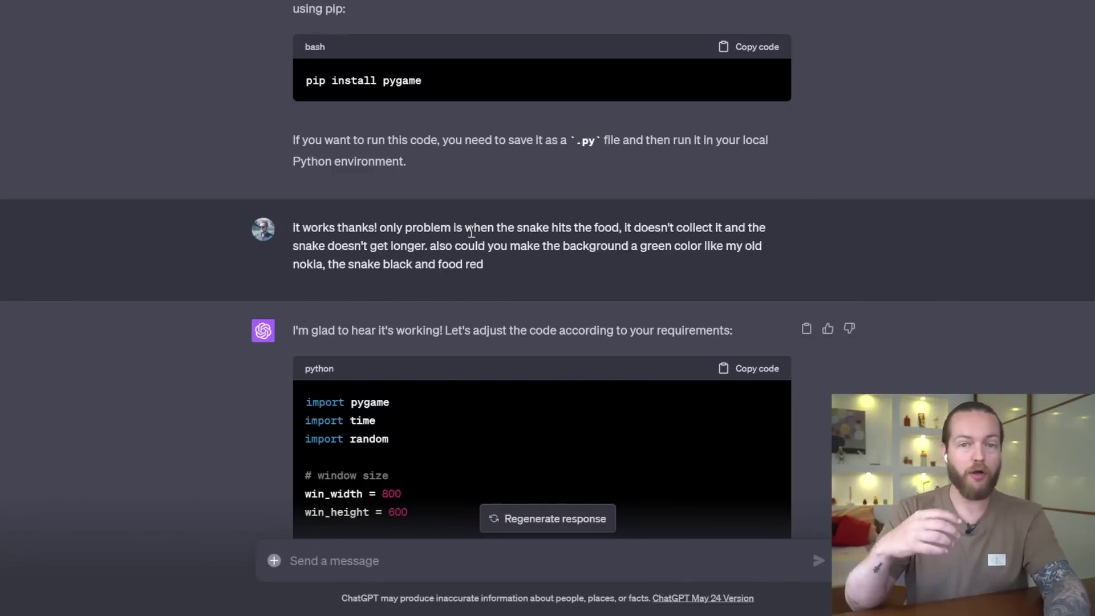
Paste the request to find errors and inefficiencies in the snake game code and send it.
scroll(274, 495, down, 20)
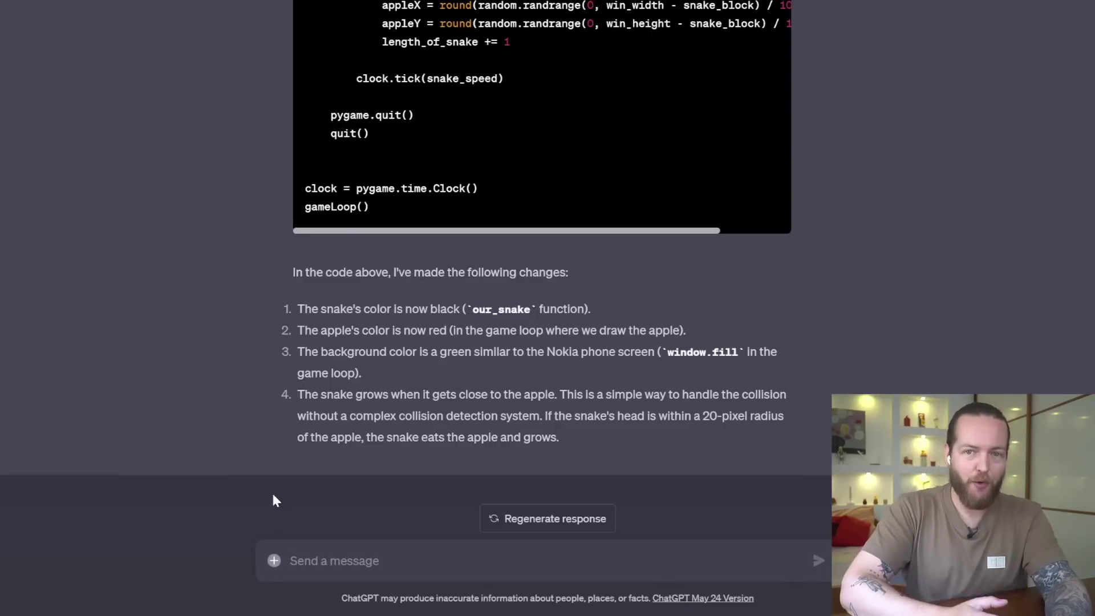
text(Analyze the code for potential errors or inefficiencies)
drag(290, 561, 308, 561)
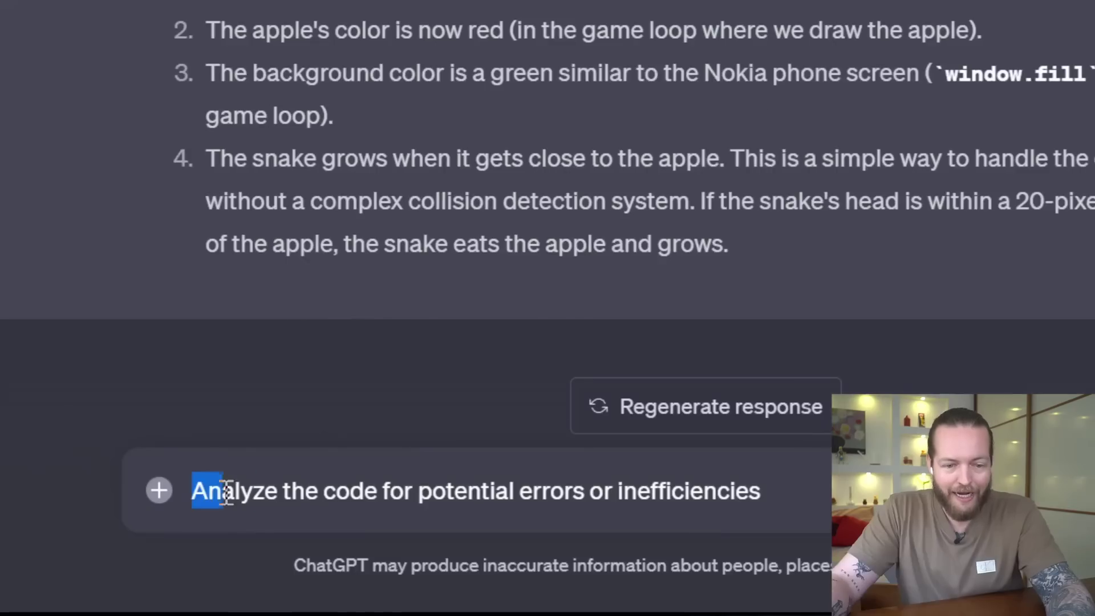
drag(226, 492, 778, 501)
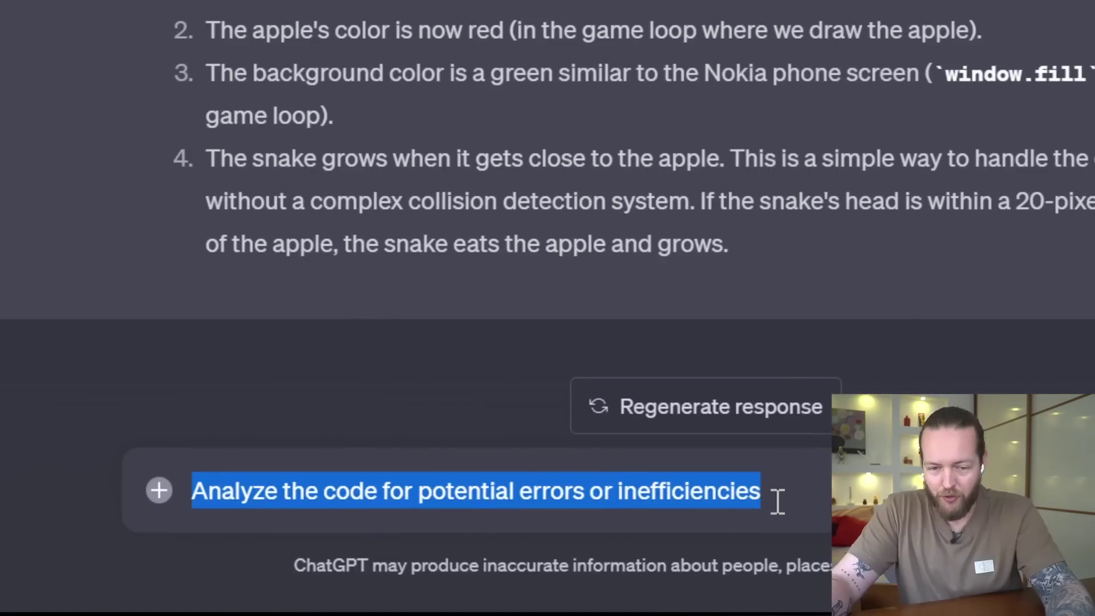
click(822, 500)
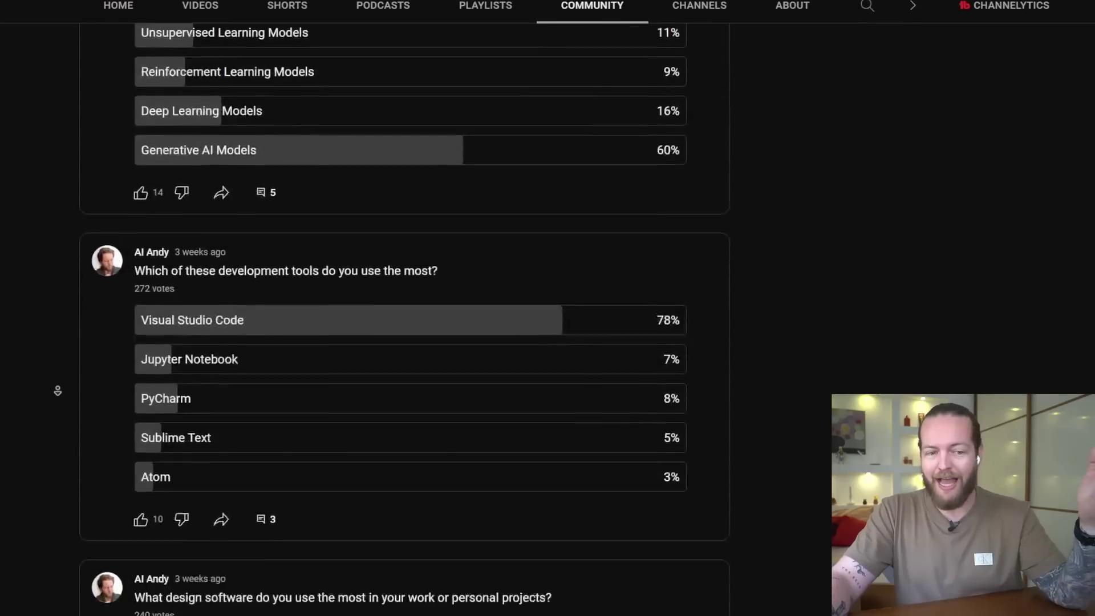
Scroll through the Community polls and select their text back up to the AI-models poll.
scroll(57, 375, down, 11)
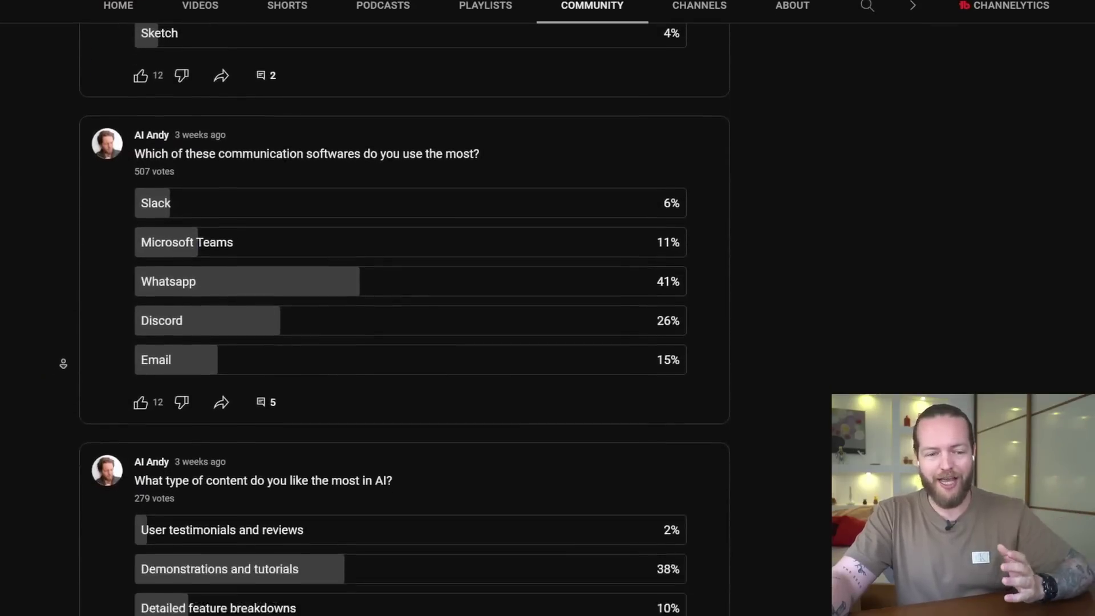
scroll(64, 364, down, 9)
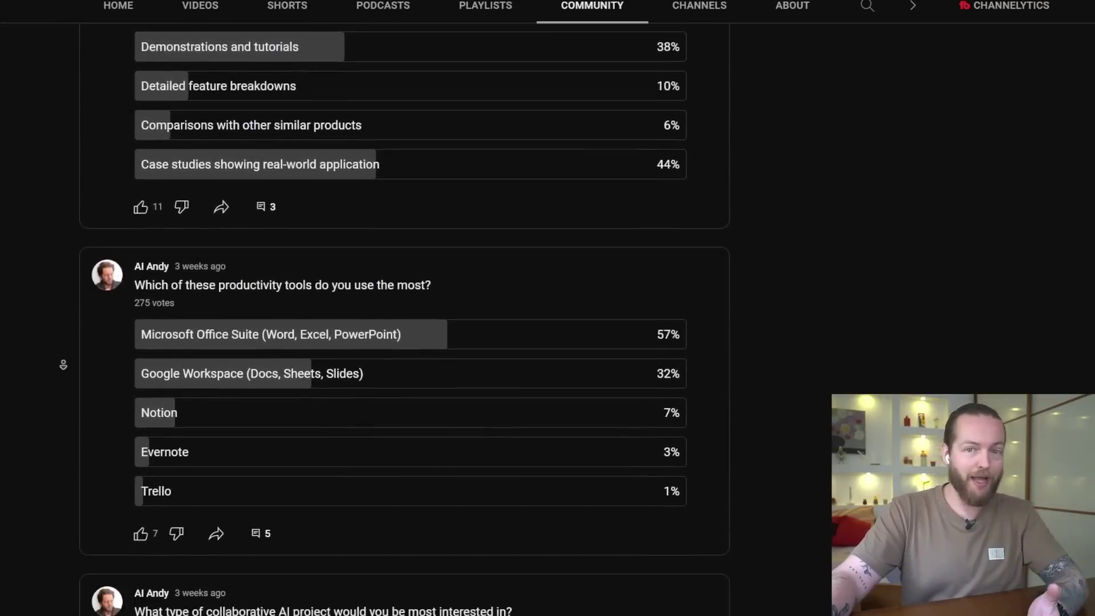
scroll(64, 365, down, 16)
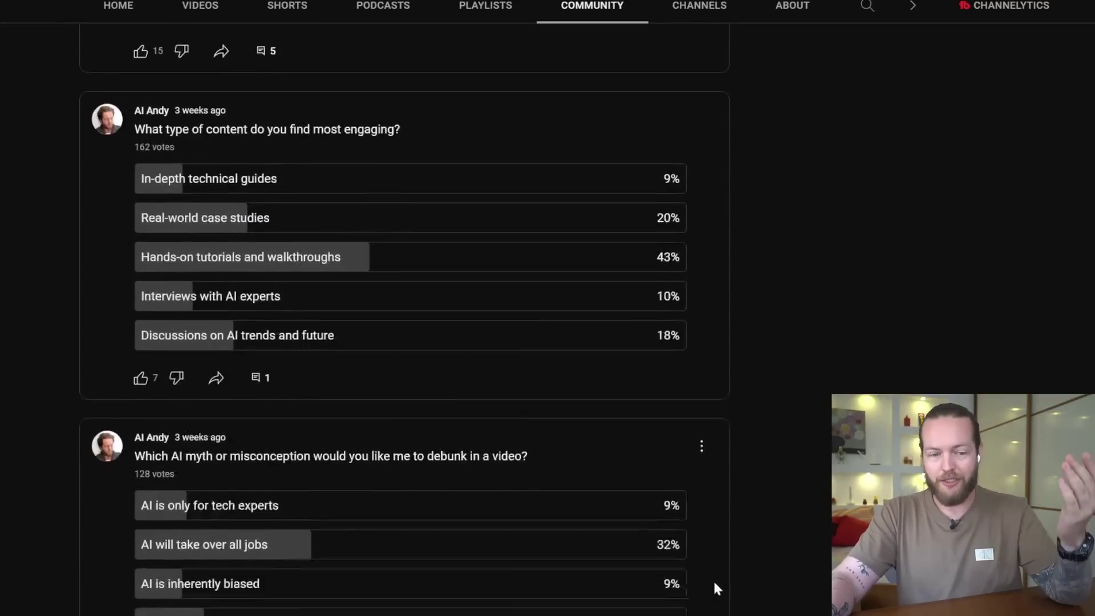
drag(731, 494, 127, 296)
scroll(313, 303, up, 20)
scroll(154, 251, up, 20)
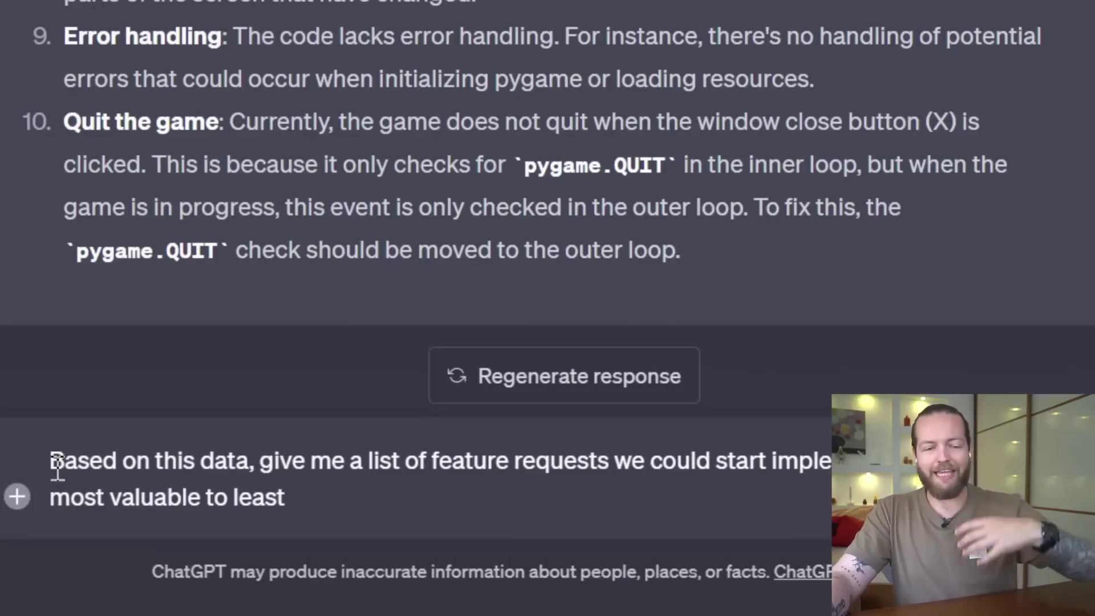
Select the drafted 'Based on this data…' feature-request prompt and delete it.
drag(290, 560, 391, 564)
drag(253, 468, 292, 498)
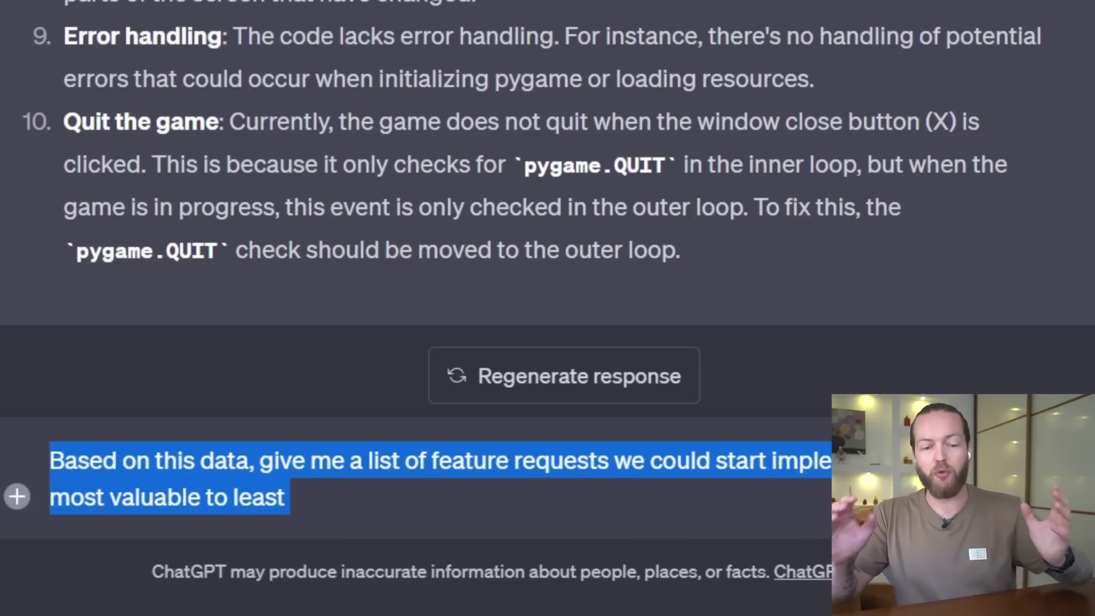
key(BackSpace)
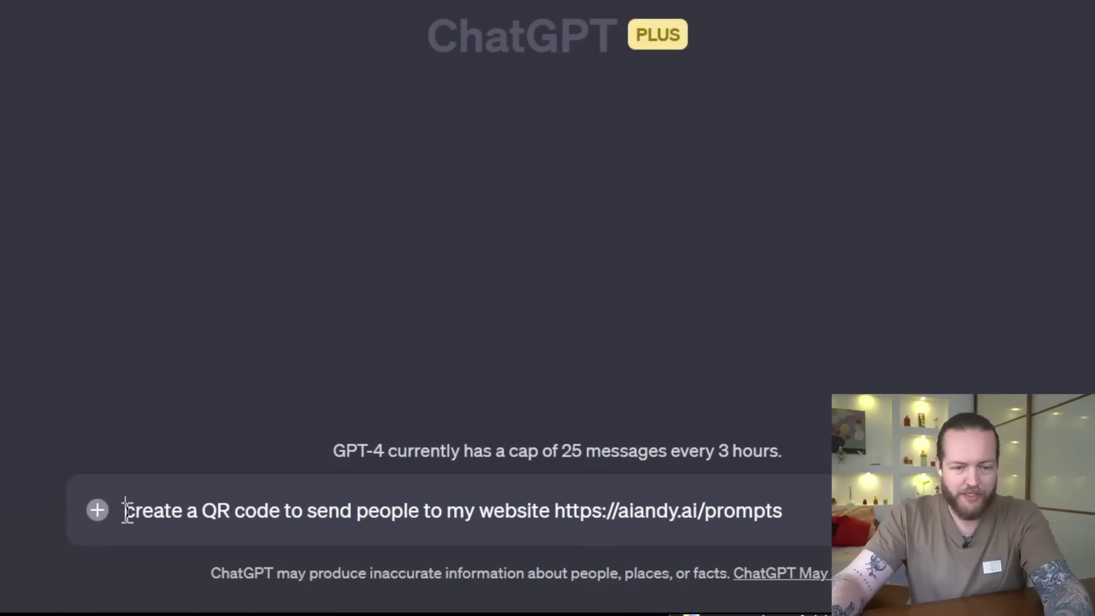
drag(133, 512, 303, 519)
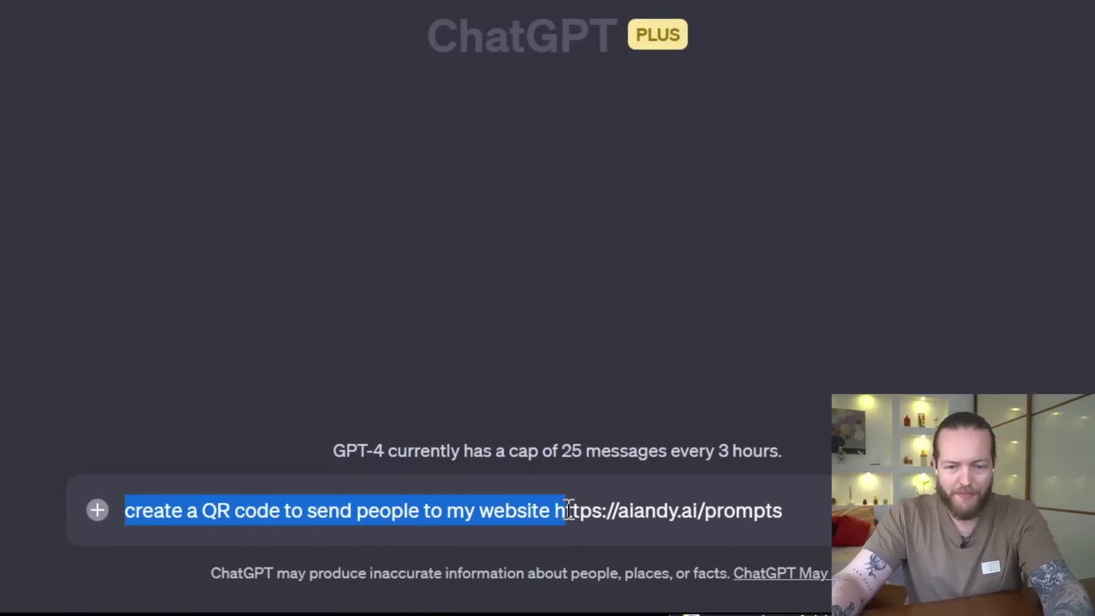
drag(573, 510, 784, 512)
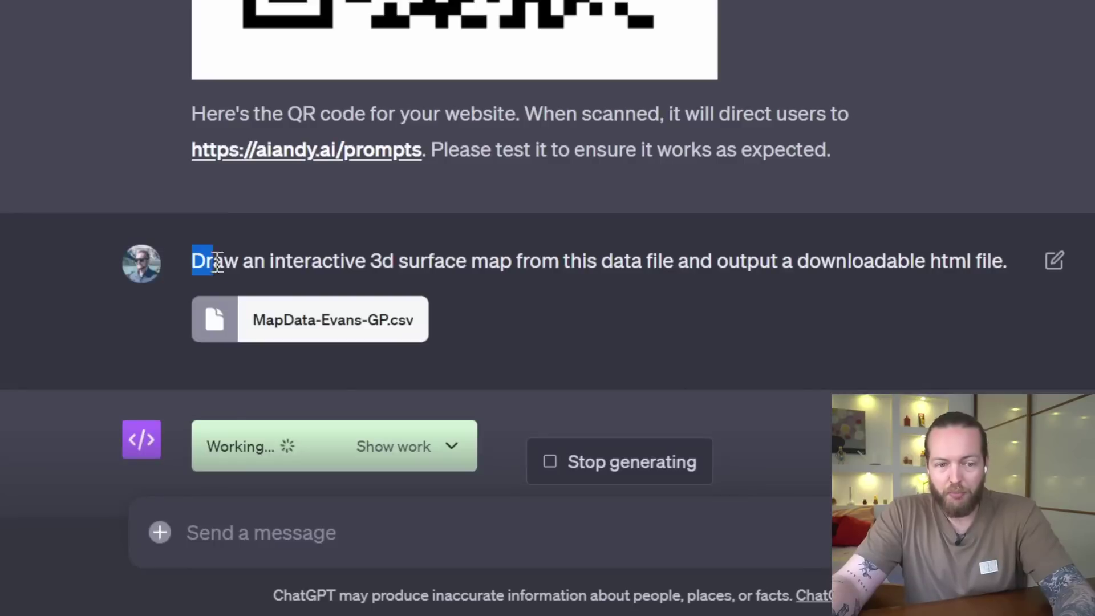
Highlight the 3D surface map prompt for MapData-Evans-GP.csv through the word 'downloadable'.
drag(197, 261, 389, 260)
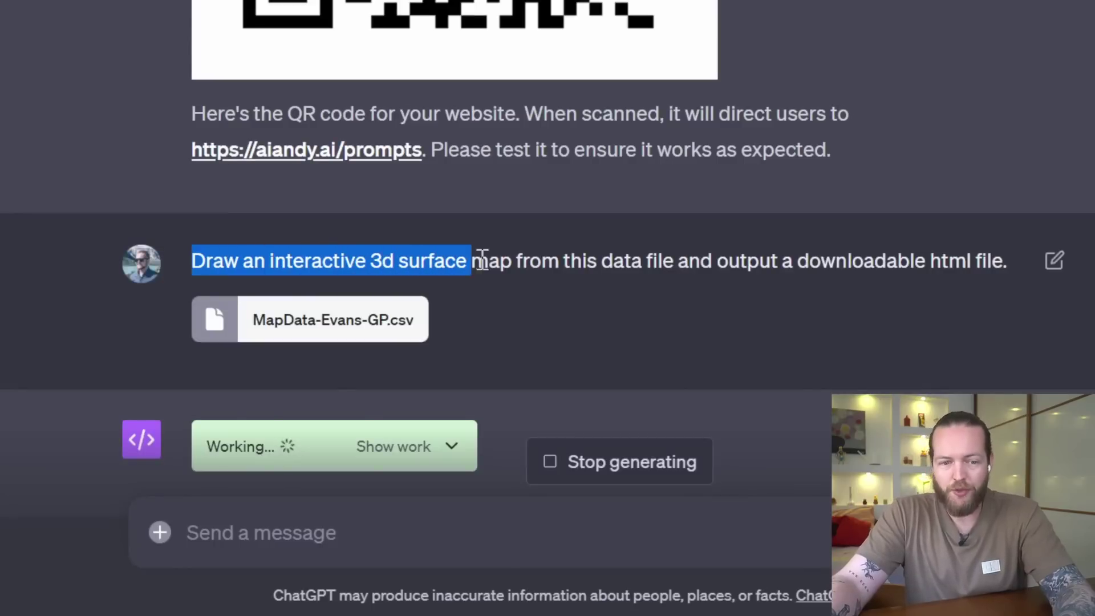
drag(655, 262, 810, 261)
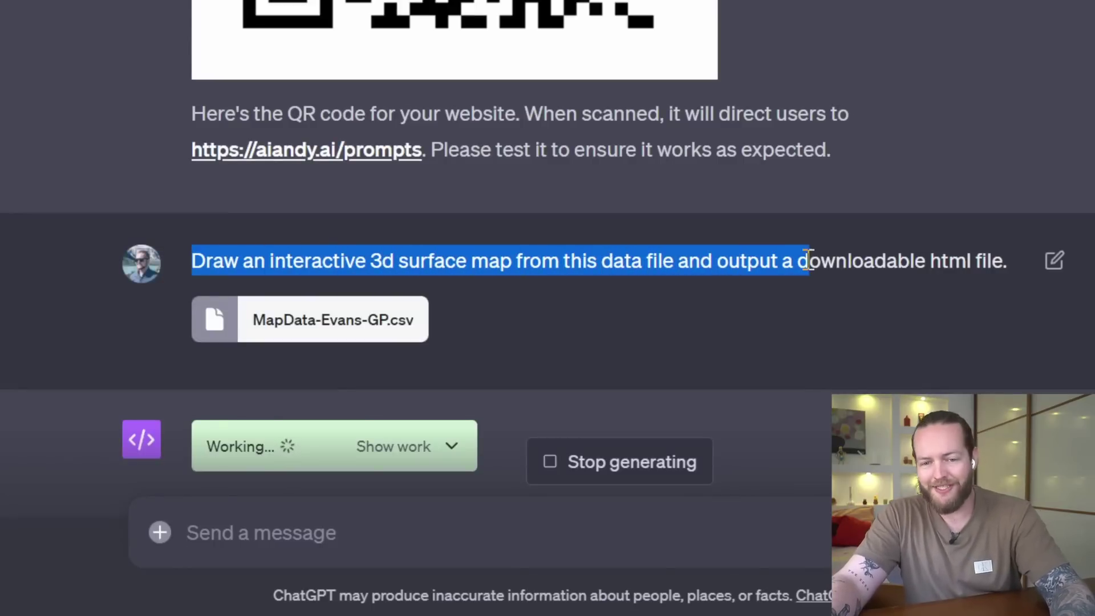
drag(878, 261, 928, 261)
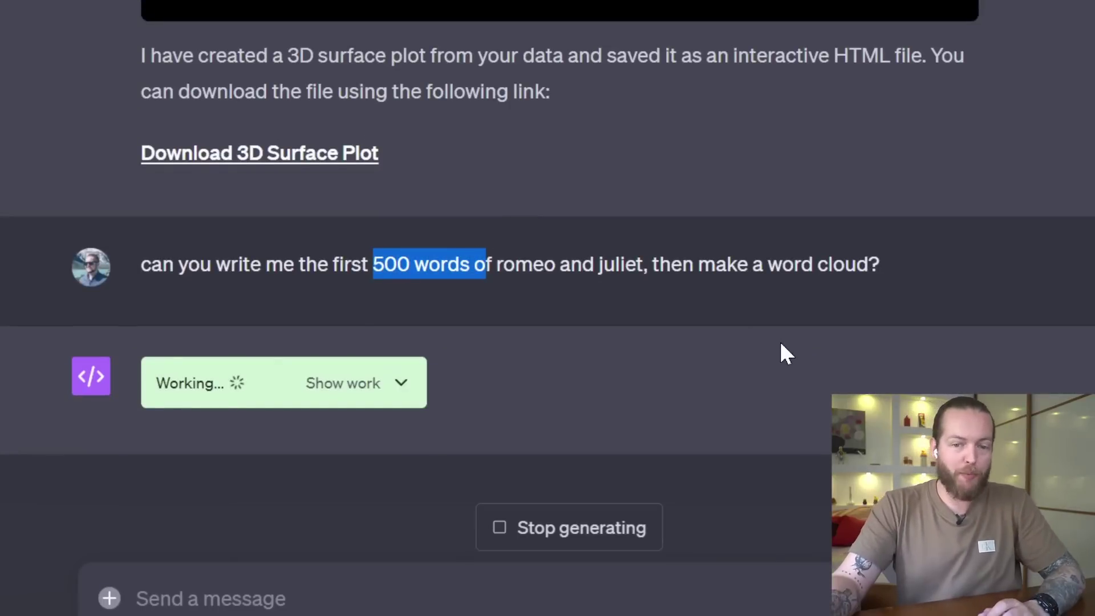
Highlight the word cloud part of the Romeo and Juliet prompt.
drag(754, 275, 909, 277)
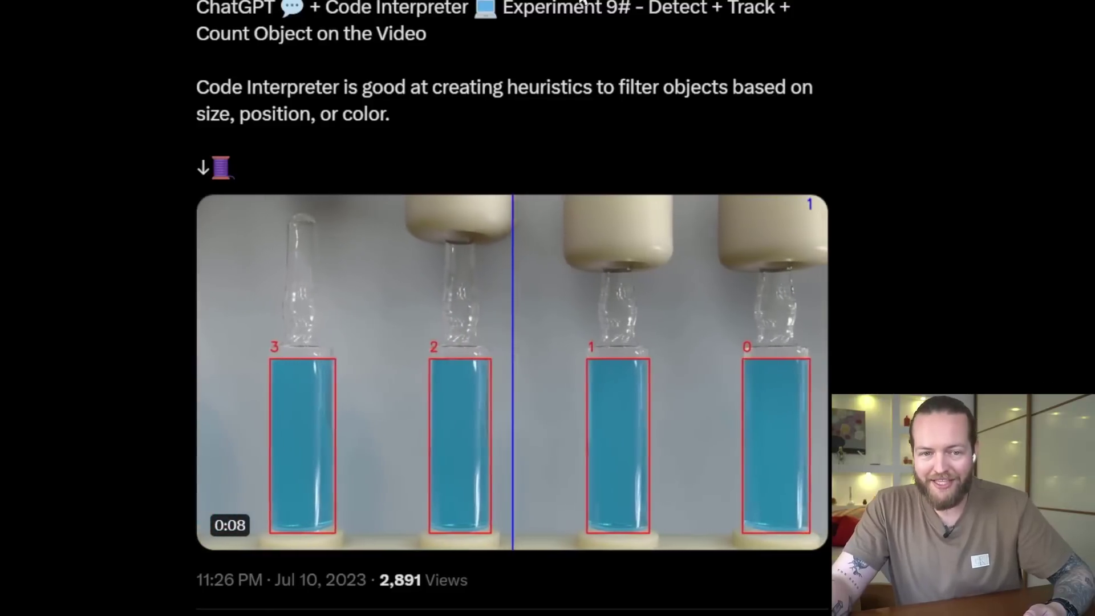
Highlight the 'Detect + Track + Count Object on the Video' tweet title, then deselect it.
triple_click(593, 2)
click(643, 122)
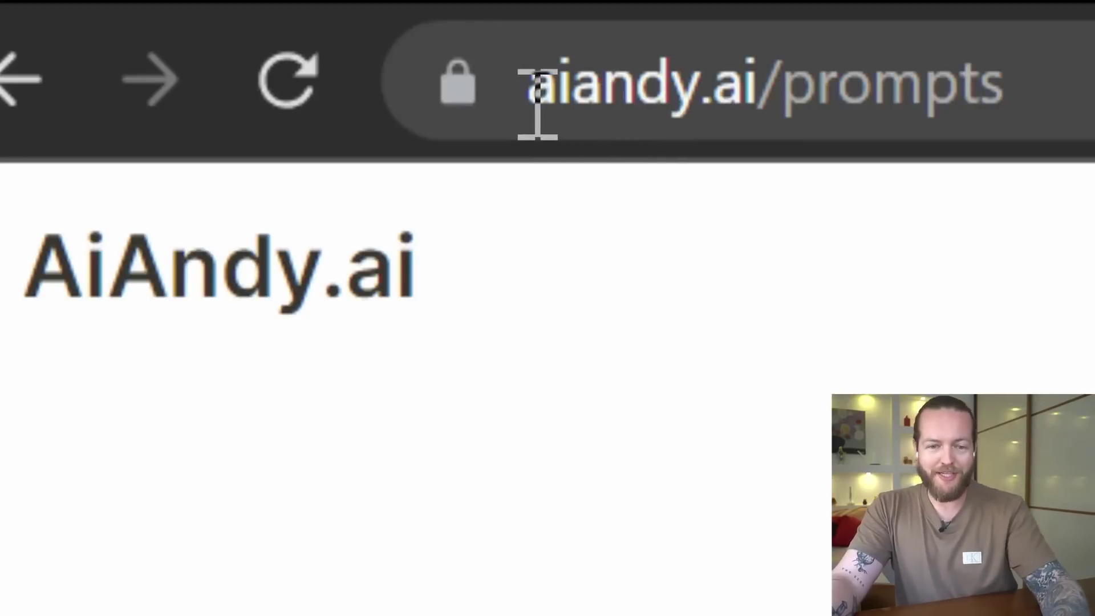
Select the aiandy.ai/prompts address, then scroll down the page's numbered prompt list.
drag(538, 103, 1039, 96)
click(1059, 371)
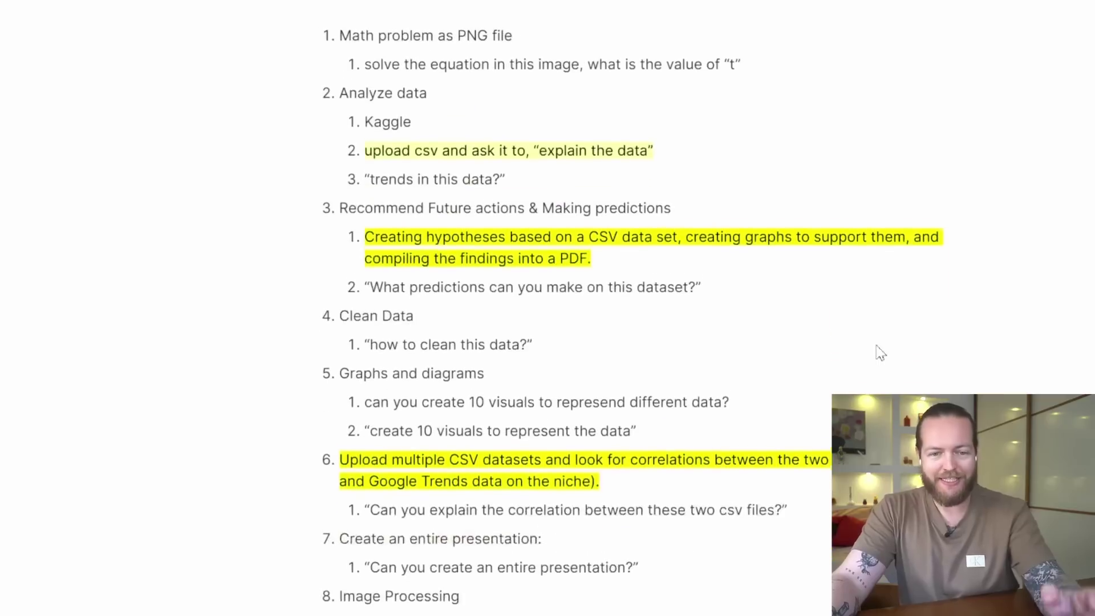
scroll(878, 349, down, 5)
scroll(880, 349, down, 15)
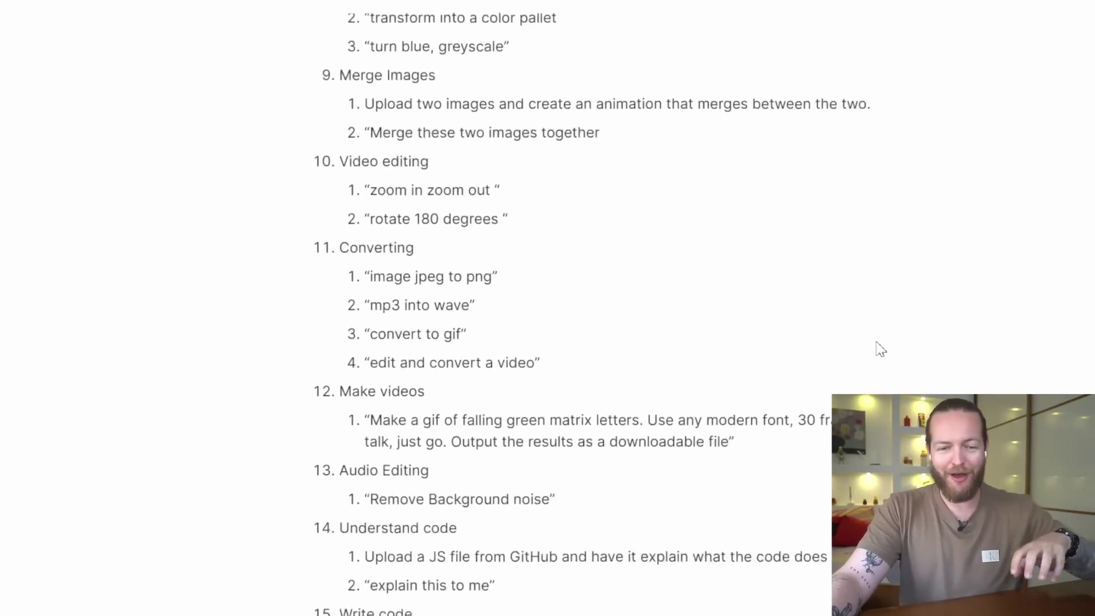